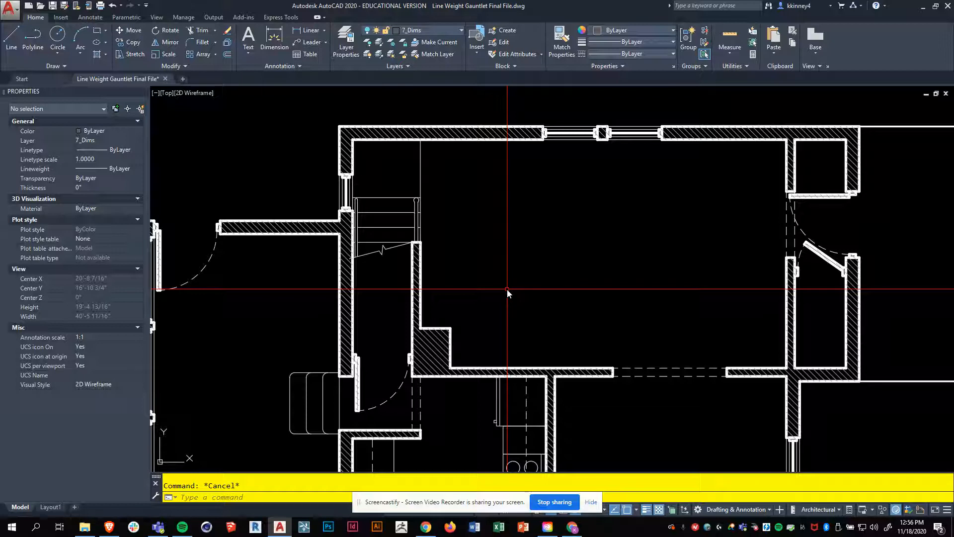
Step: Turn on the 7_Dims layer so the floor plan's dimensions are displayed
scroll(342, 133, "up", 8)
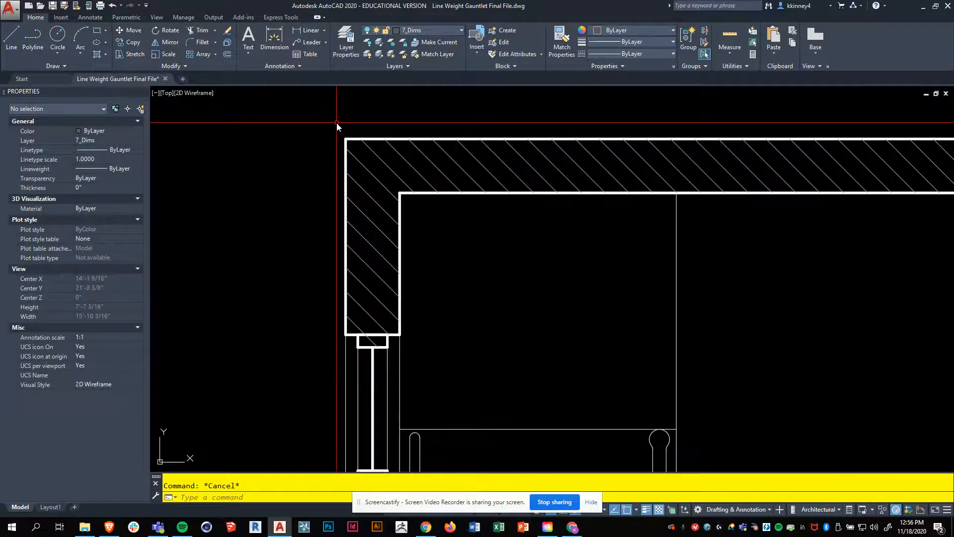
scroll(360, 192, "down", 10)
scroll(378, 192, "up", 6)
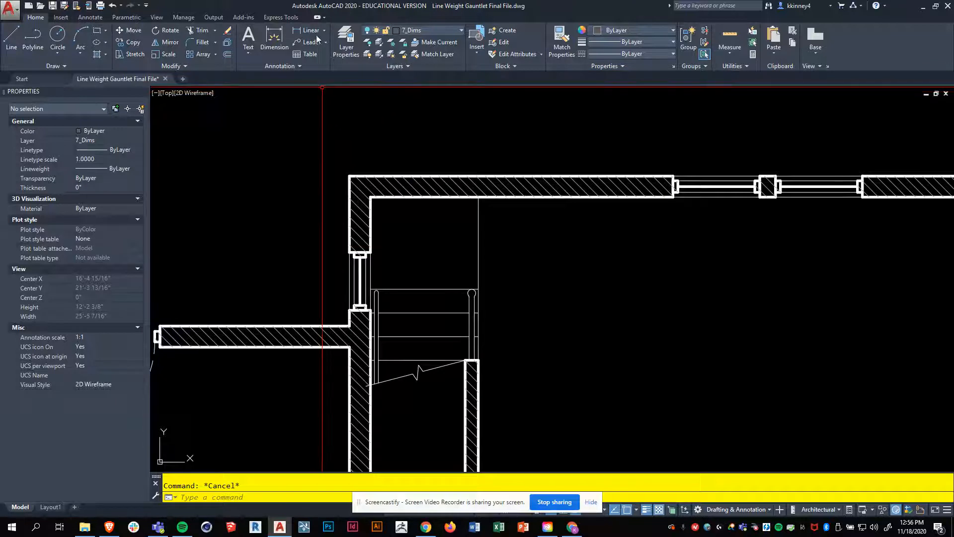
scroll(376, 169, "down", 6)
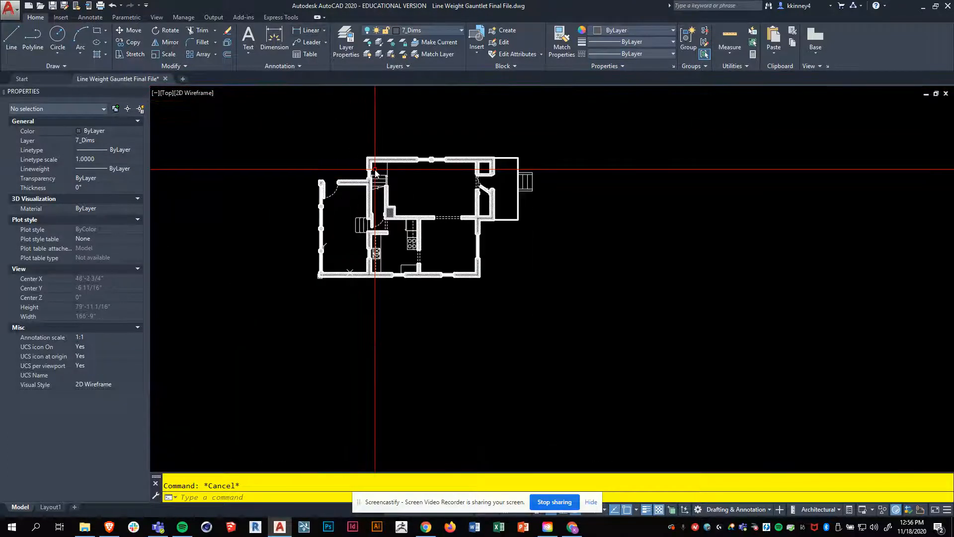
scroll(376, 169, "up", 5)
left_click(422, 30)
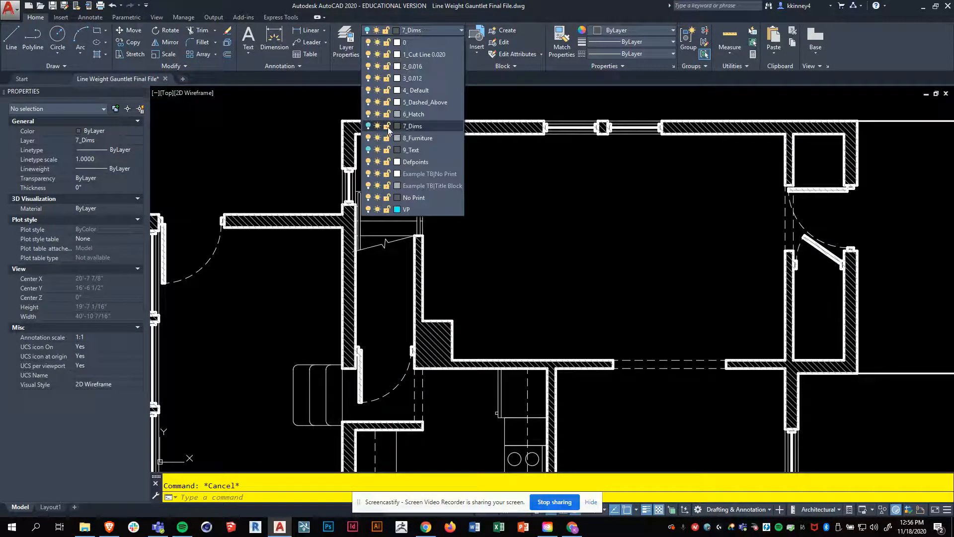
left_click(368, 126)
left_click(557, 253)
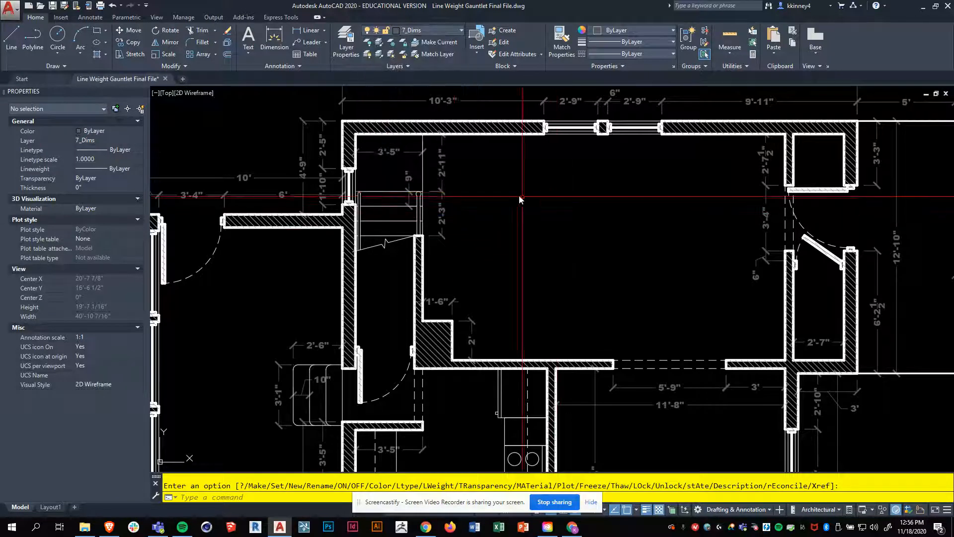
scroll(442, 222, "down", 2)
scroll(633, 158, "up", 4)
left_click(445, 161)
scroll(564, 236, "down", 4)
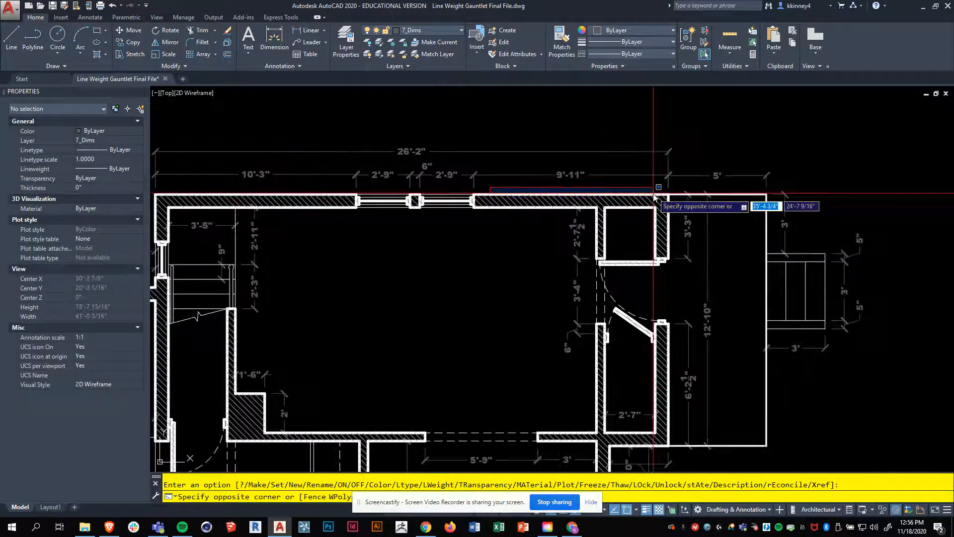
key("Escape")
scroll(528, 160, "up", 4)
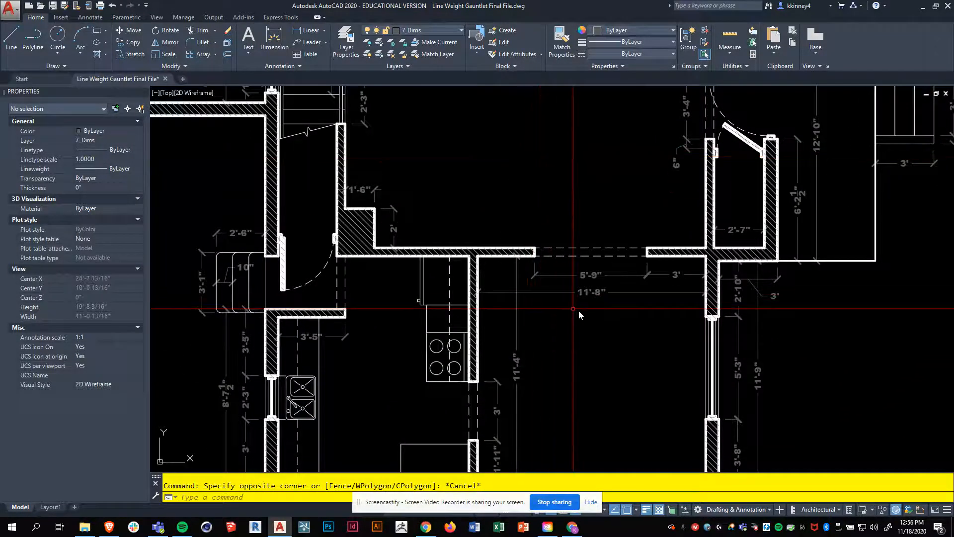
scroll(484, 294, "up", 4)
left_click(487, 294)
left_click(491, 272)
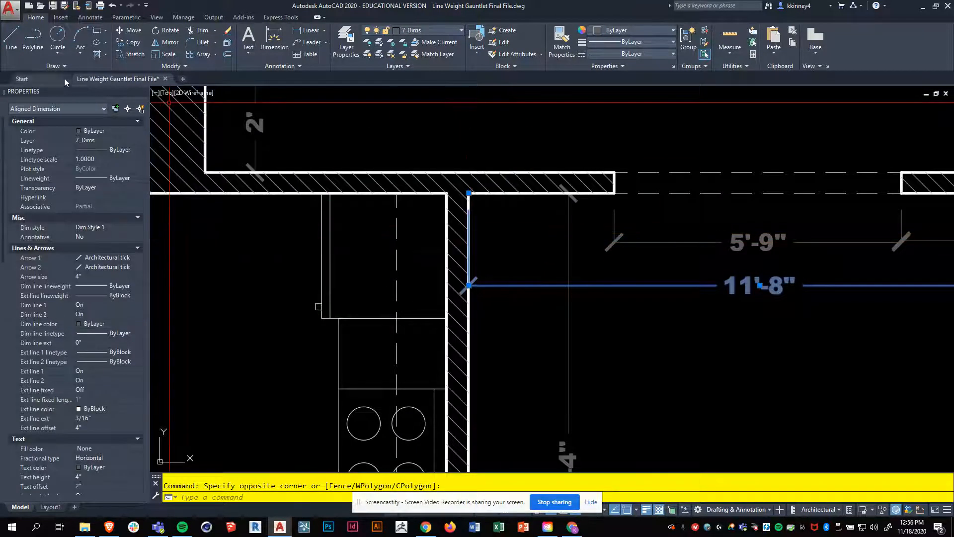
left_click(171, 66)
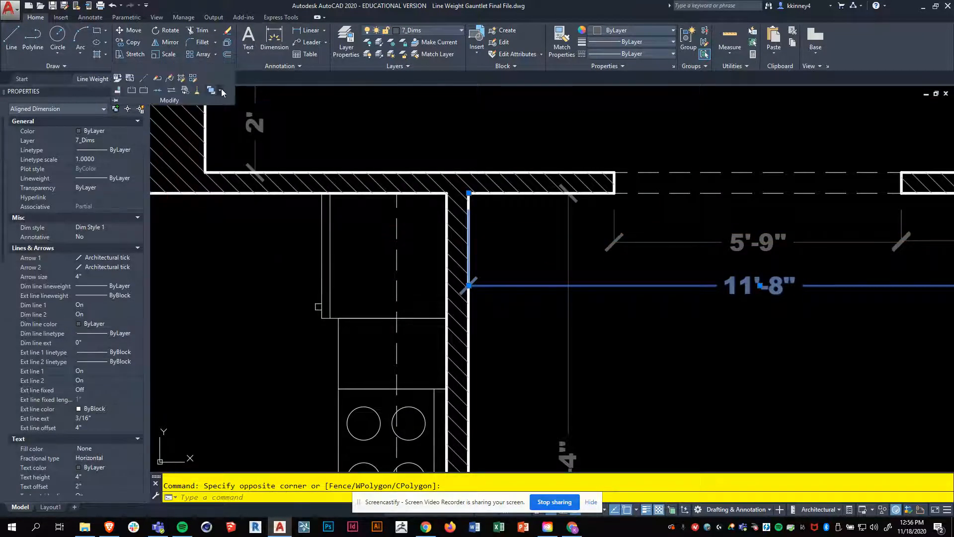
left_click(221, 89)
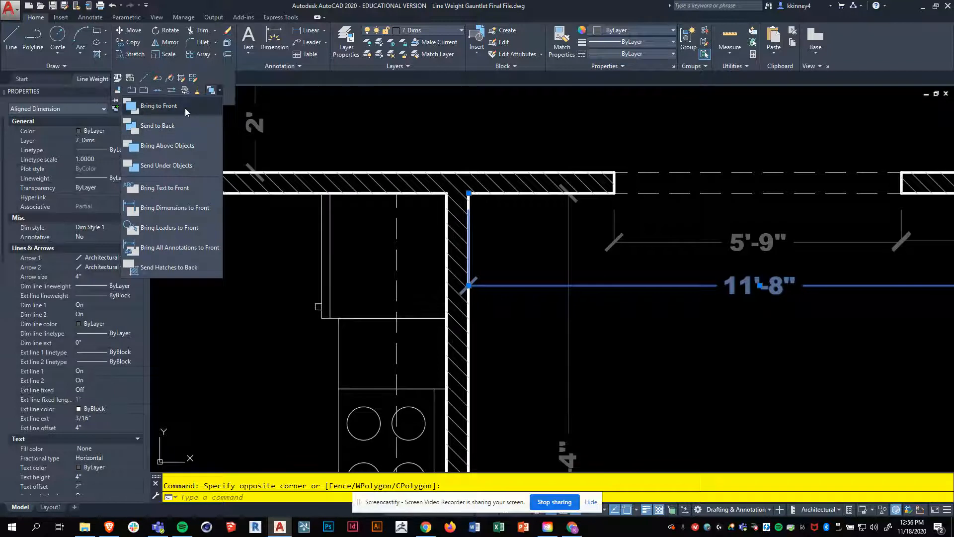
key("Escape")
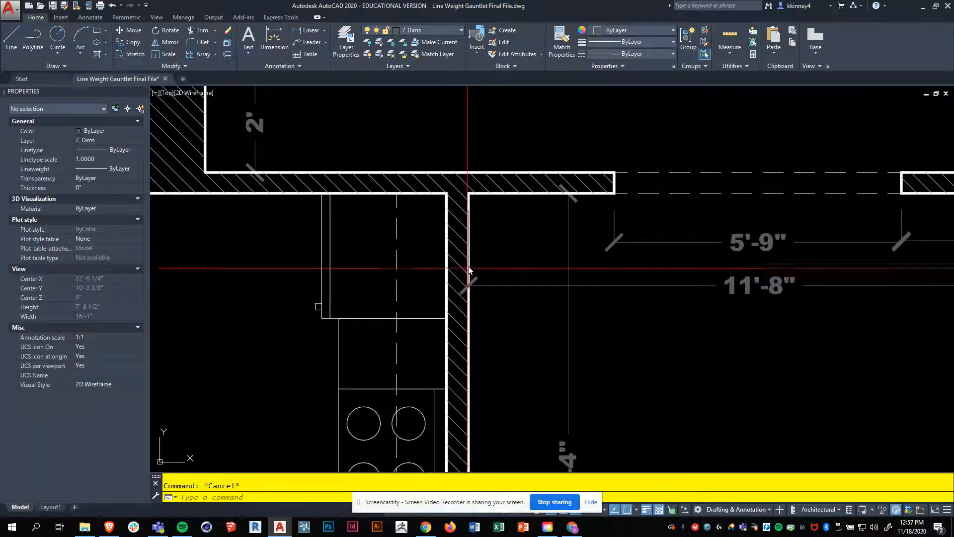
Step: Select the wall hatch near the kitchen to examine its properties
scroll(378, 238, "down", 2)
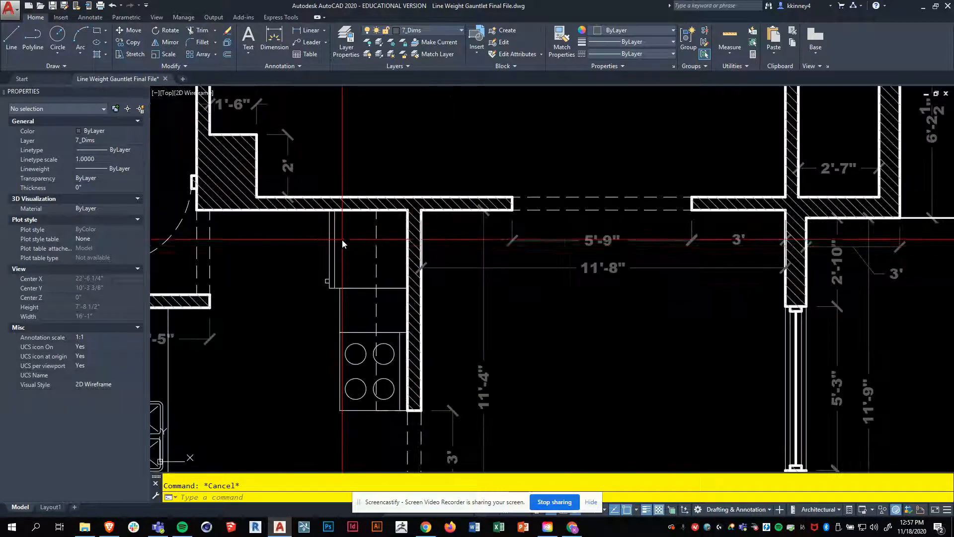
middle_click_drag(285, 276, 360, 297)
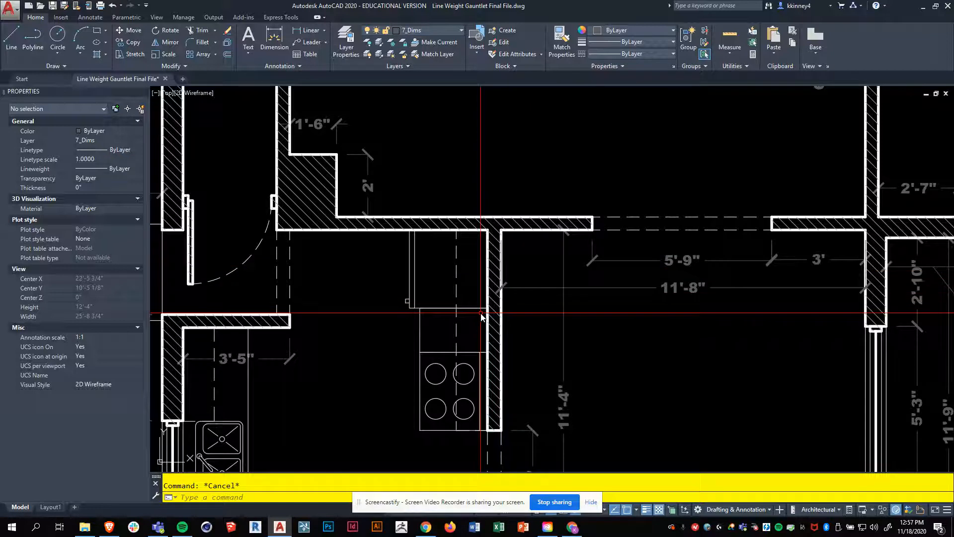
scroll(477, 316, "down", 2)
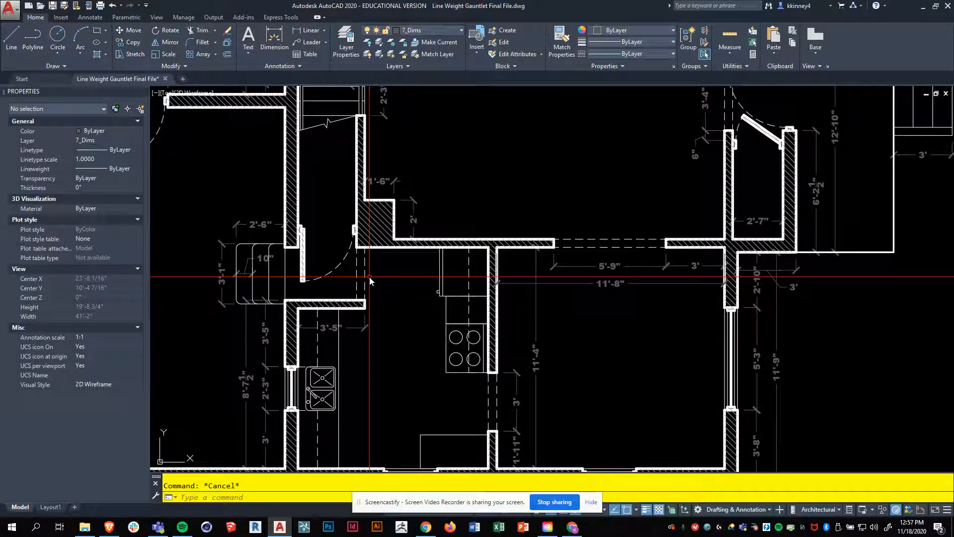
left_click(386, 247)
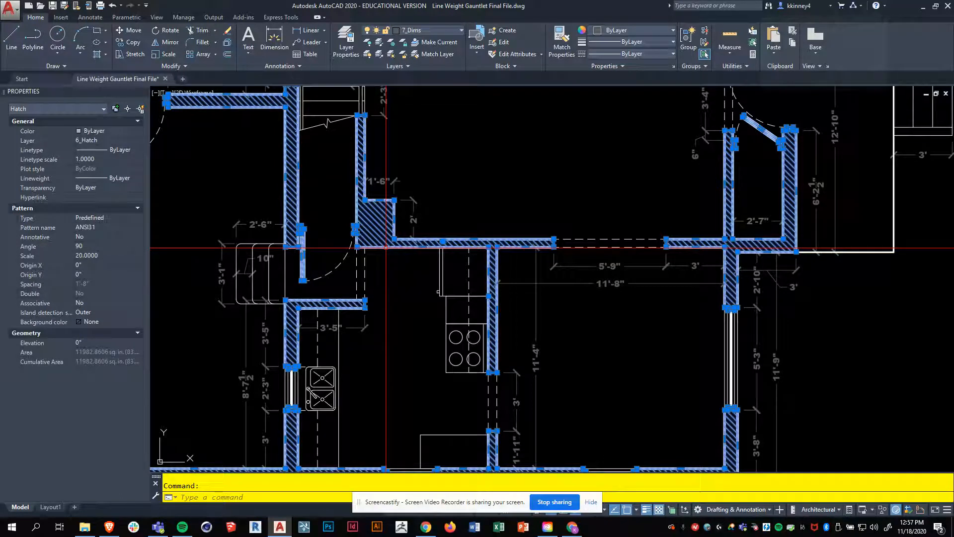
left_click(572, 528)
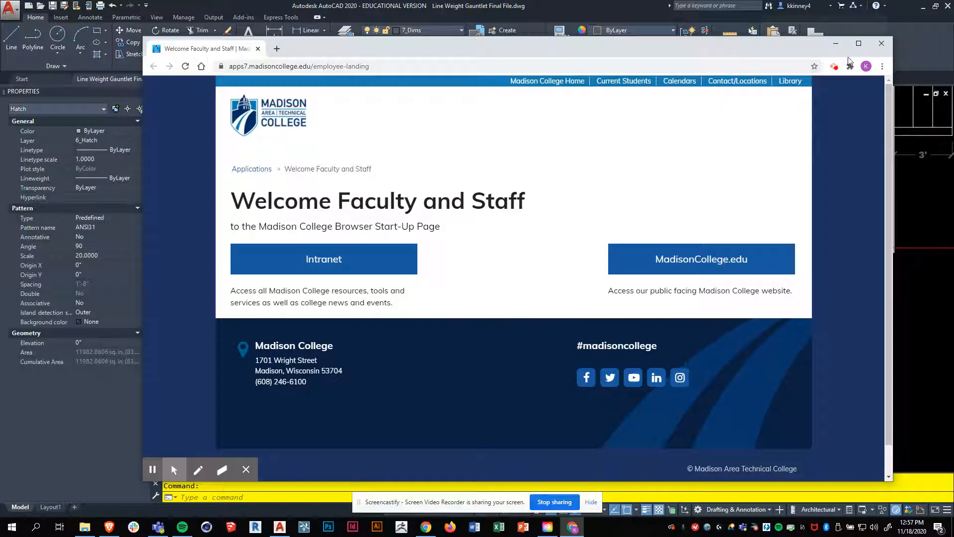
left_click(835, 67)
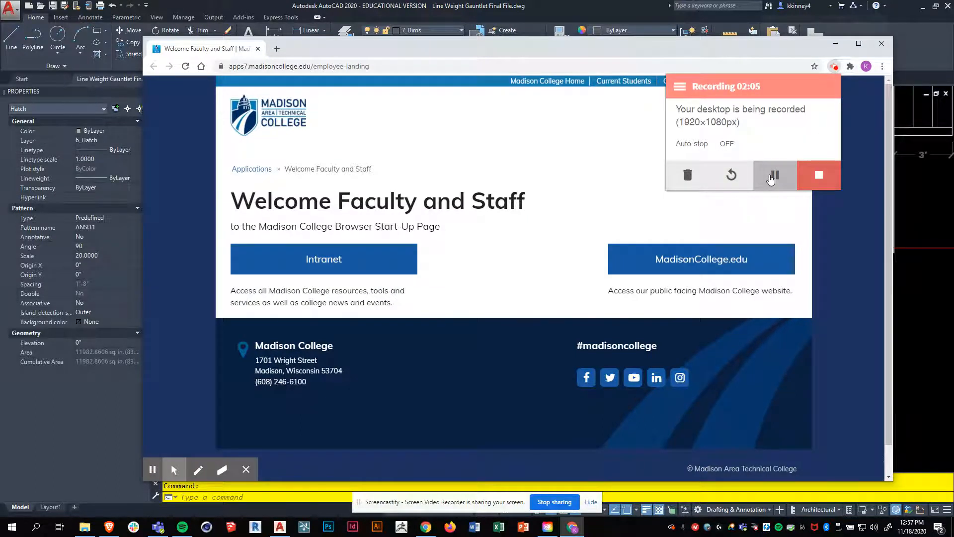
left_click(771, 177)
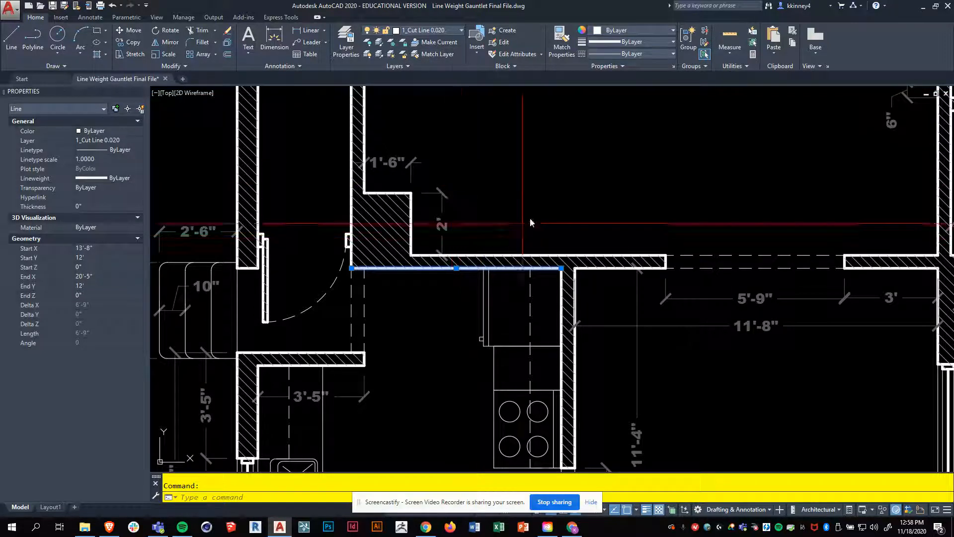
Step: Bring the cut line along the kitchen's upper wall to the front using DRAWORDER with the Front option
key("Escape")
scroll(540, 195, "down", 3)
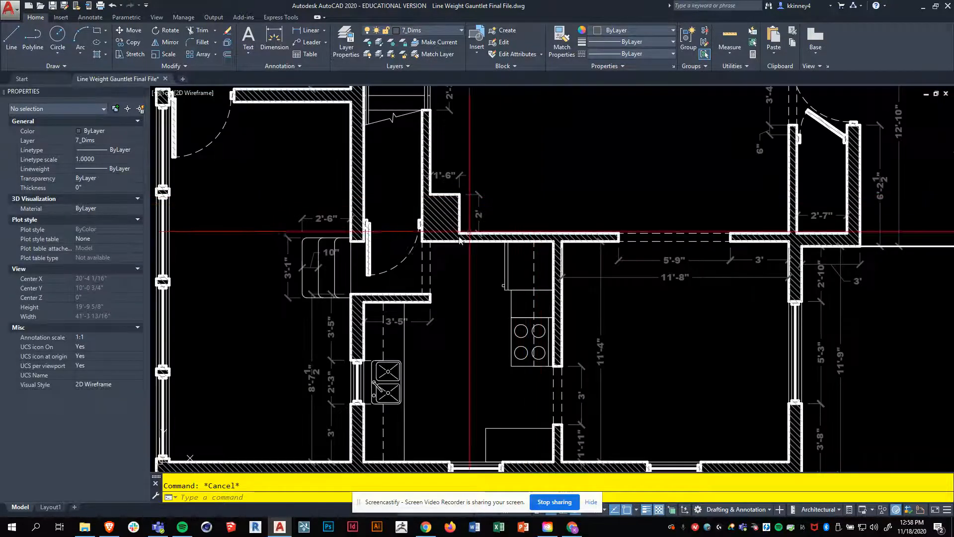
scroll(453, 250, "up", 5)
mouse_move(440, 231)
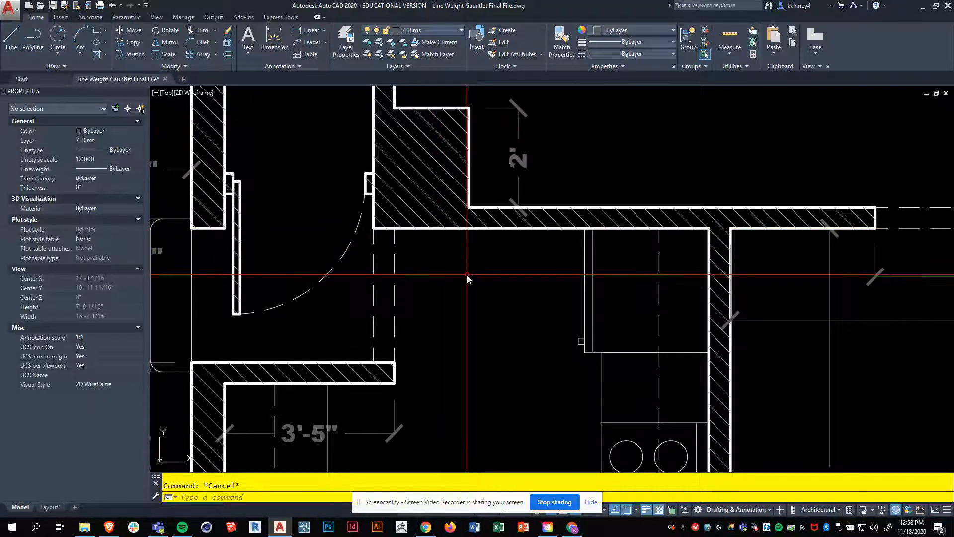
left_click(440, 228)
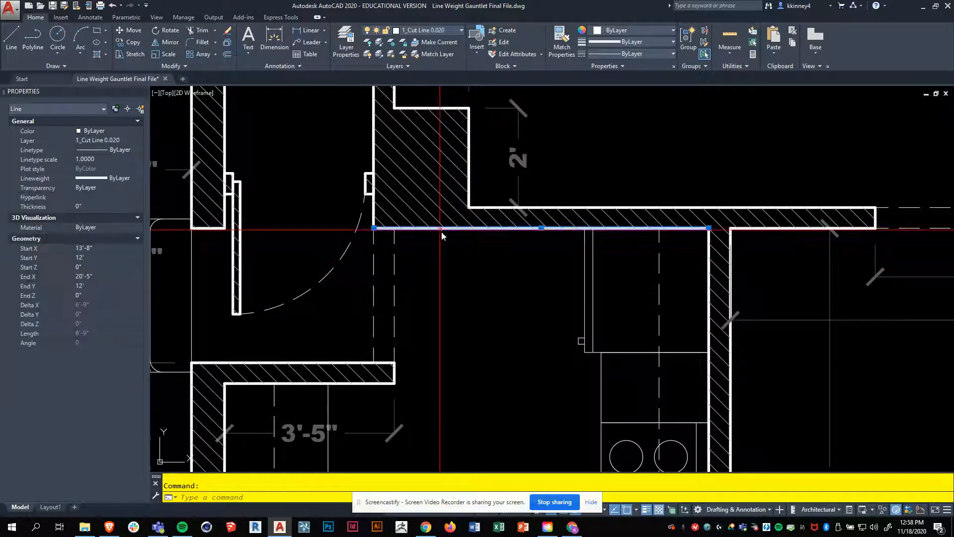
type("draworde")
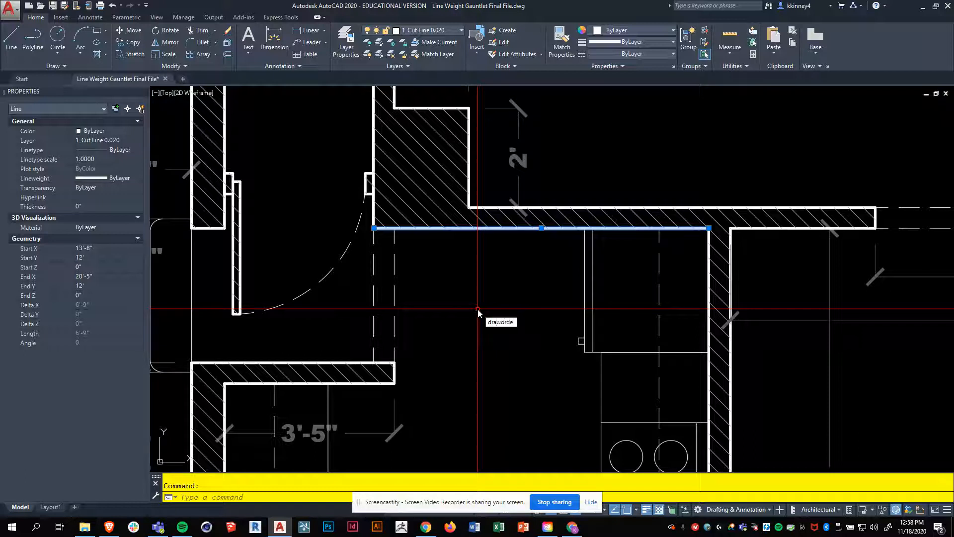
key("Return")
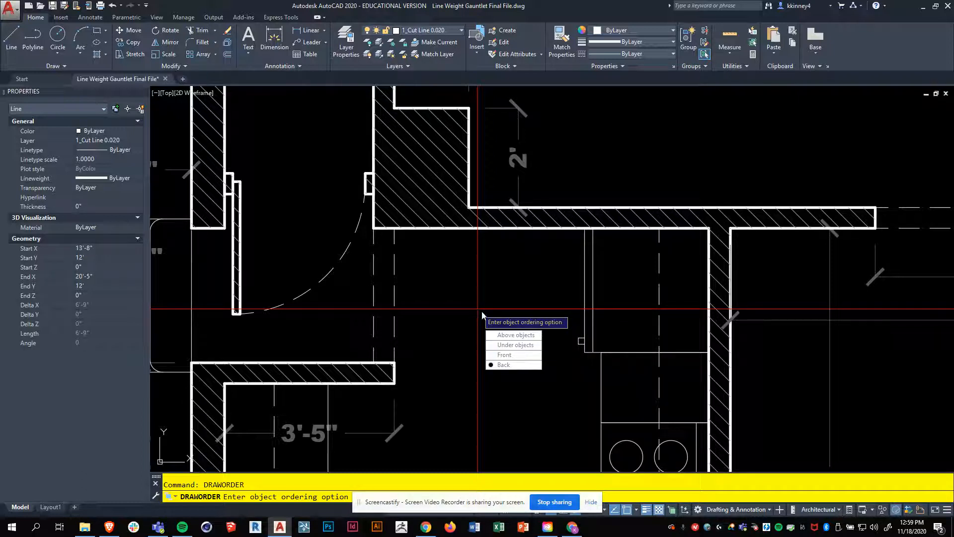
type("F")
key("Return")
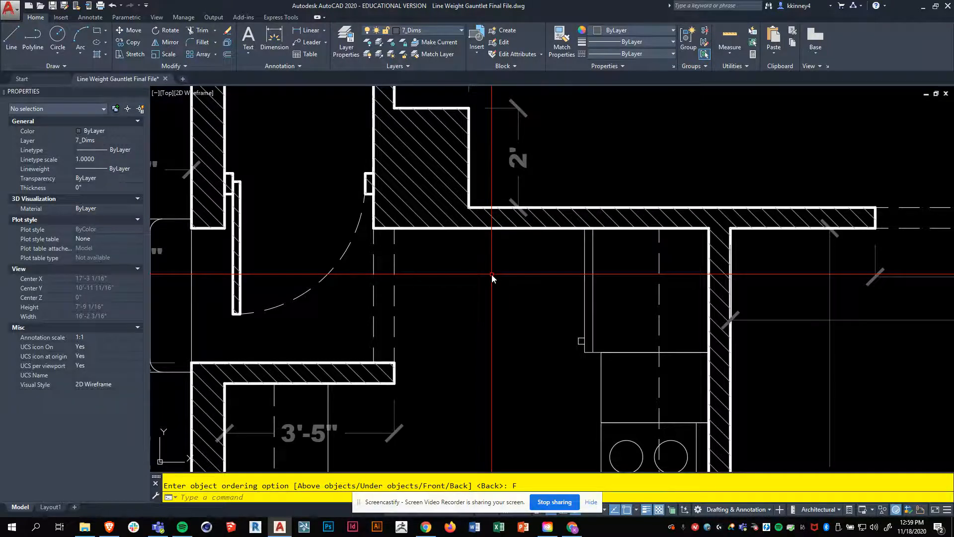
Step: Quick Select every object in the entire drawing whose layer equals 1_Cut Line 0.020
scroll(492, 275, "down", 3)
scroll(567, 274, "down", 2)
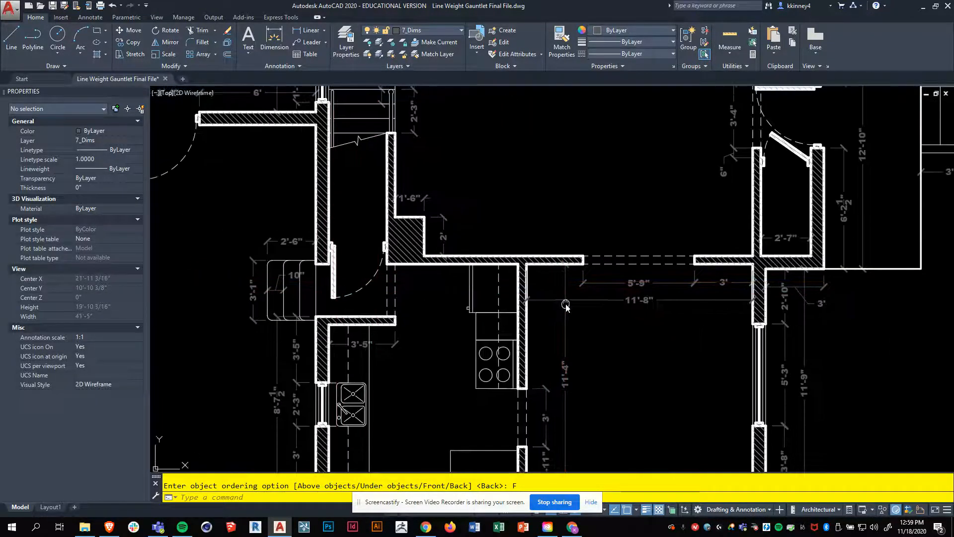
scroll(354, 225, "up", 2)
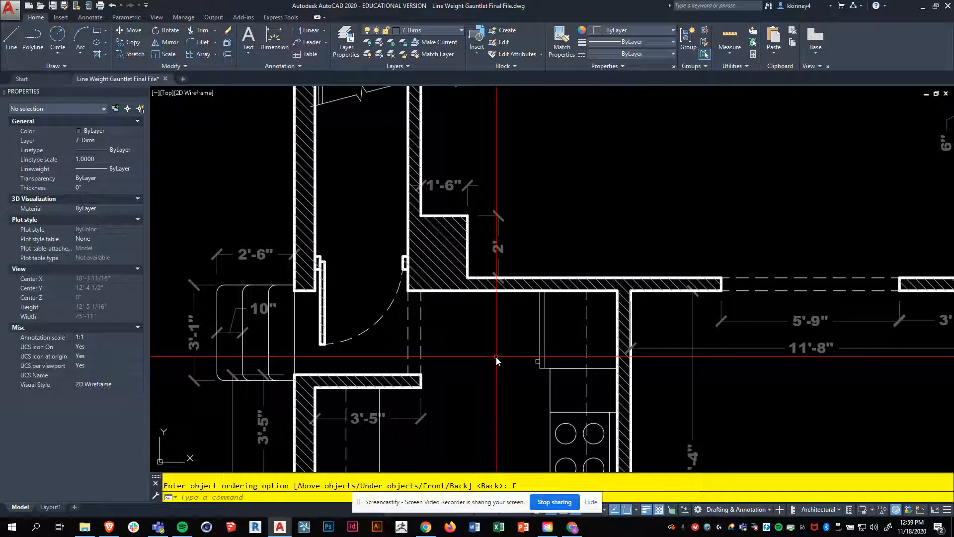
type("qsel")
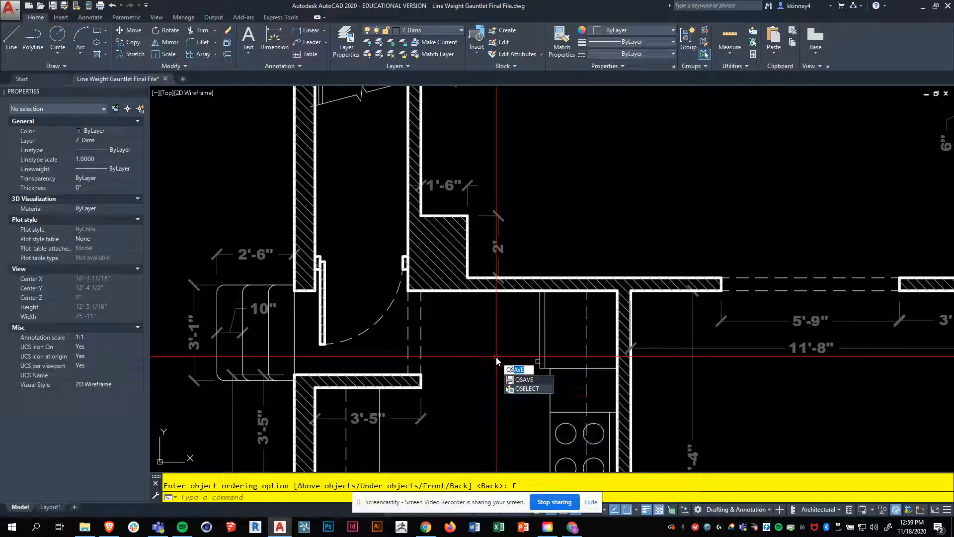
type("ect")
key("Return")
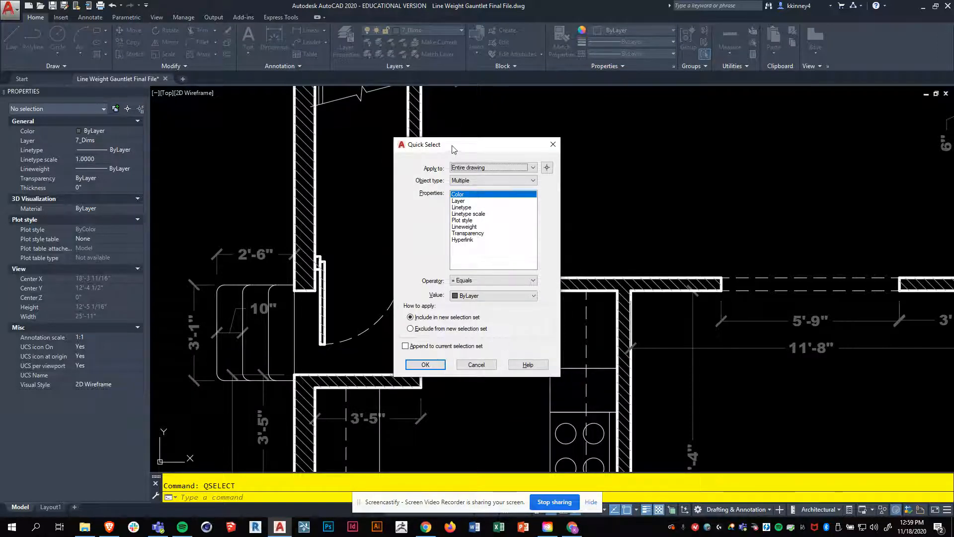
left_click_drag(452, 145, 462, 145)
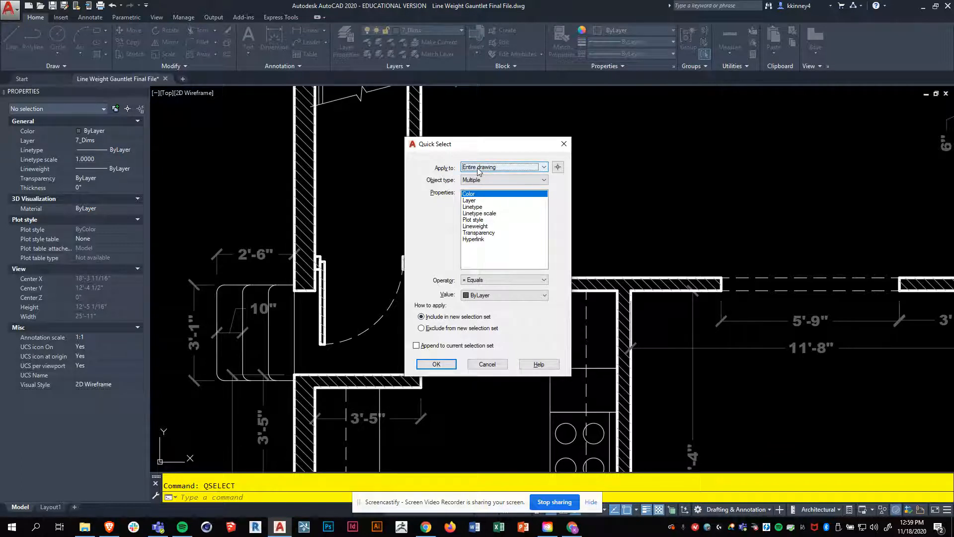
left_click(470, 201)
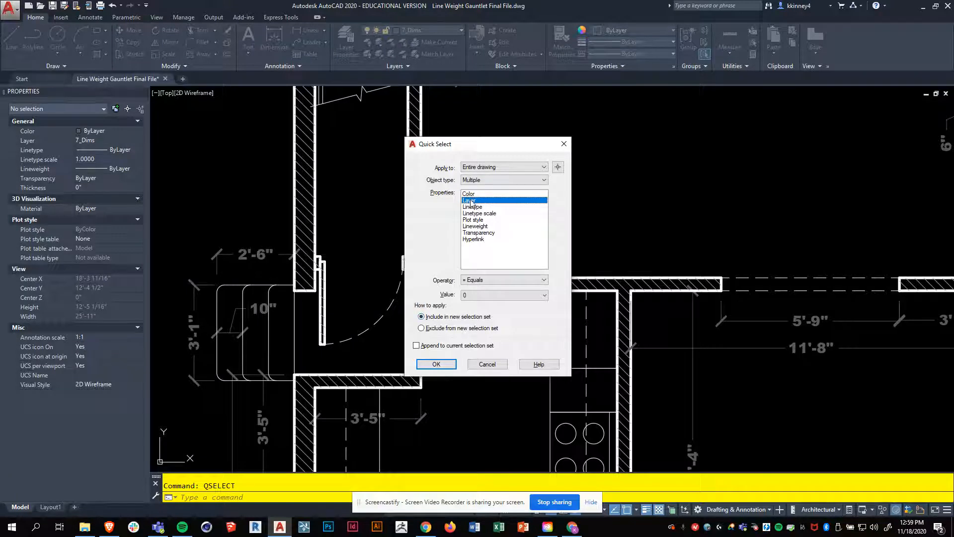
left_click(476, 296)
left_click(479, 313)
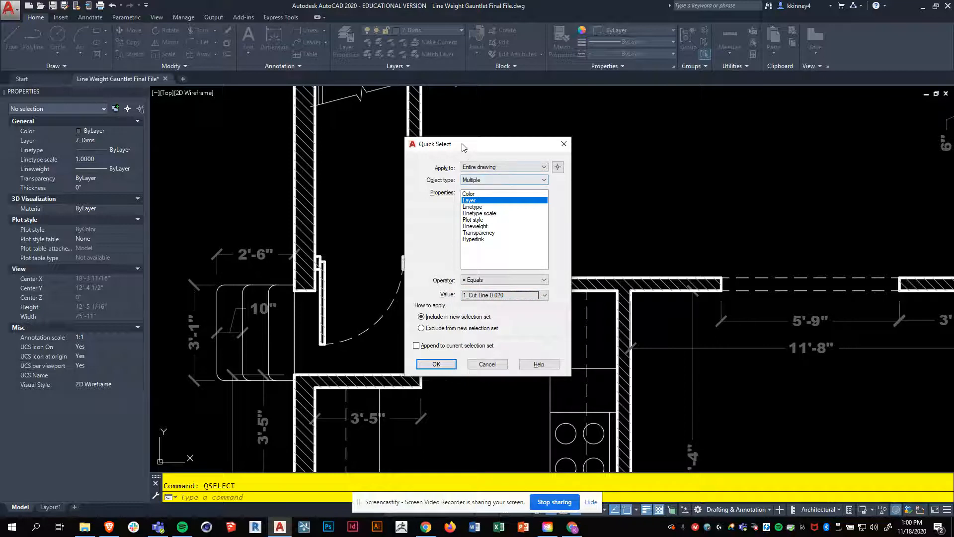
left_click_drag(463, 147, 533, 126)
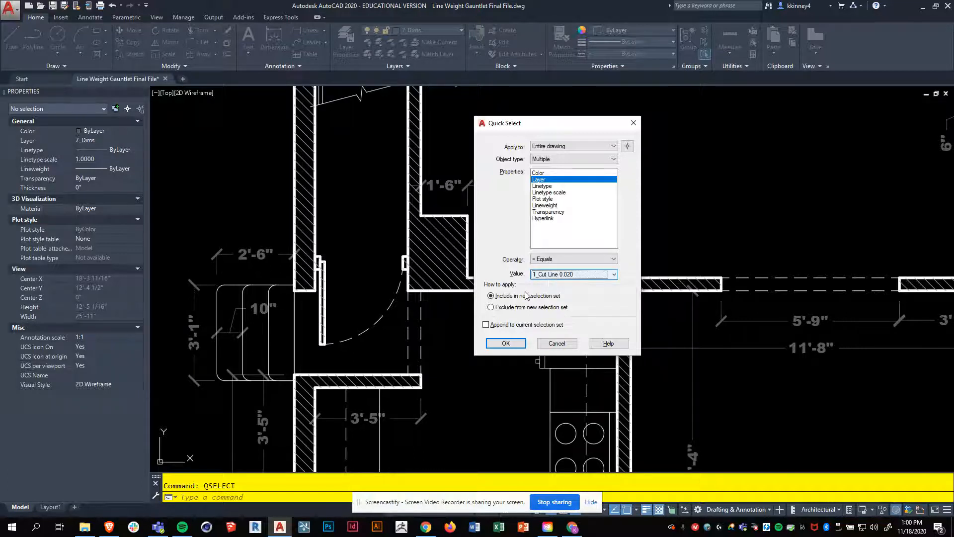
left_click(507, 342)
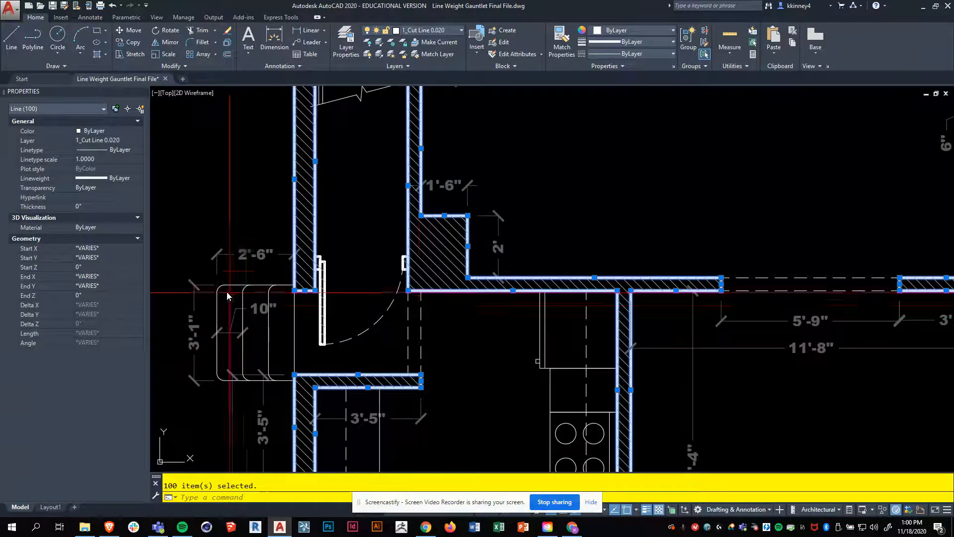
scroll(418, 271, "down", 4)
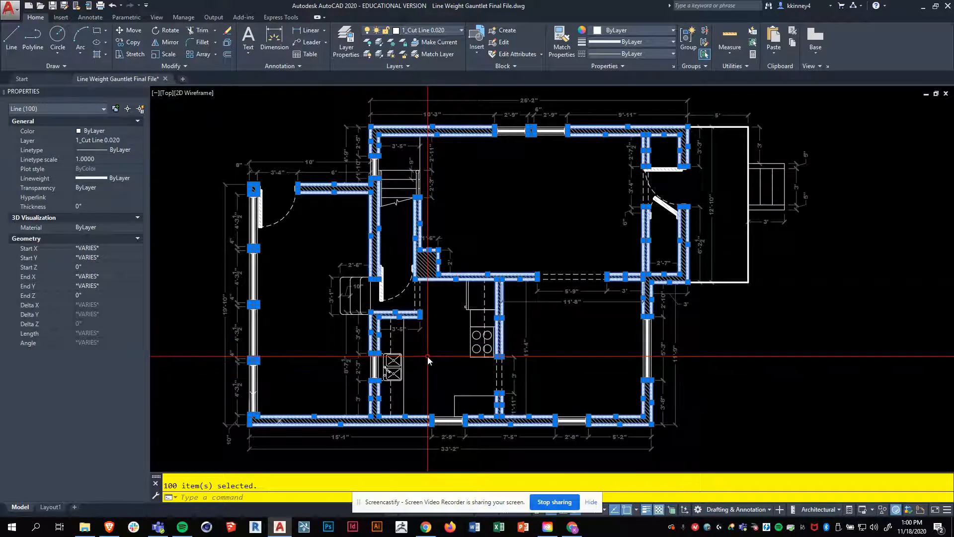
scroll(428, 357, "up", 2)
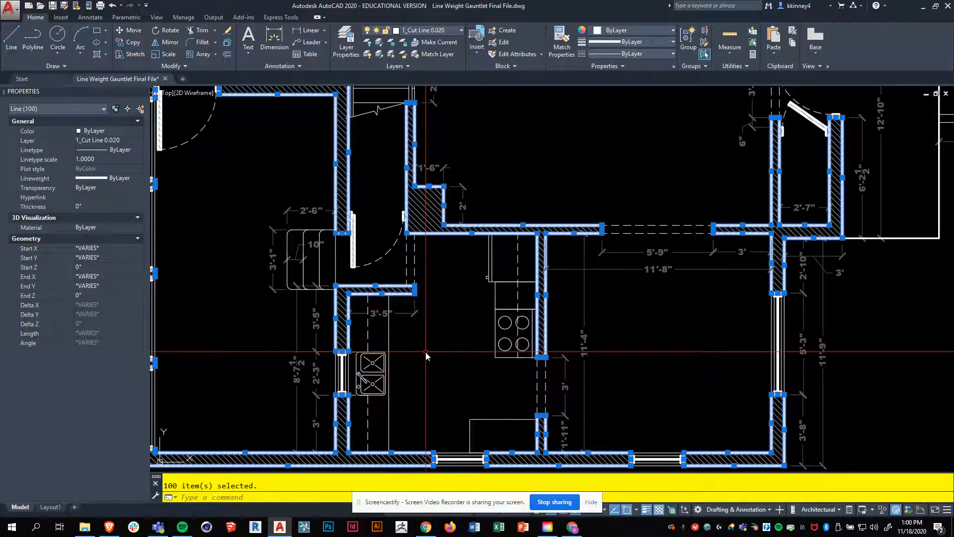
Step: Bring all the selected 1_Cut Line 0.020 objects to the front of the draw order
left_click(184, 66)
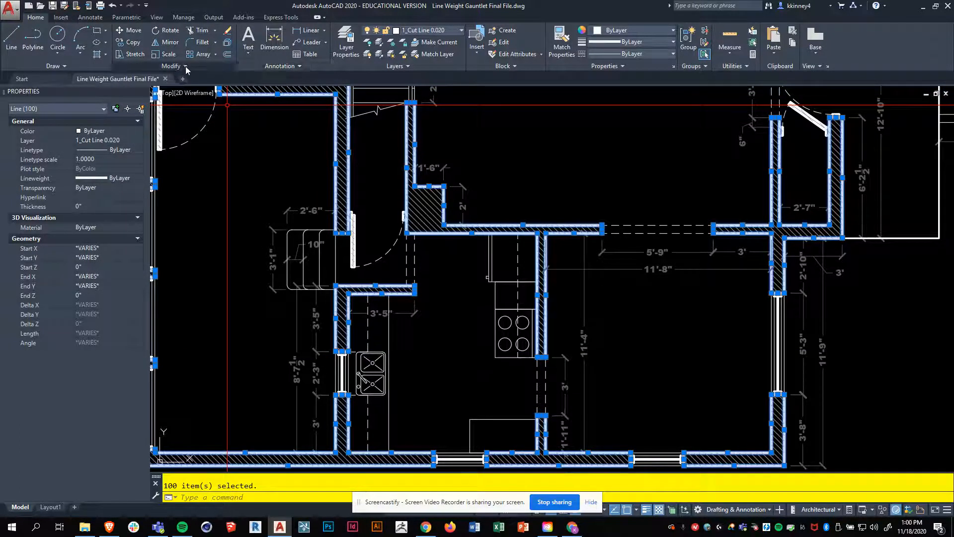
left_click(186, 66)
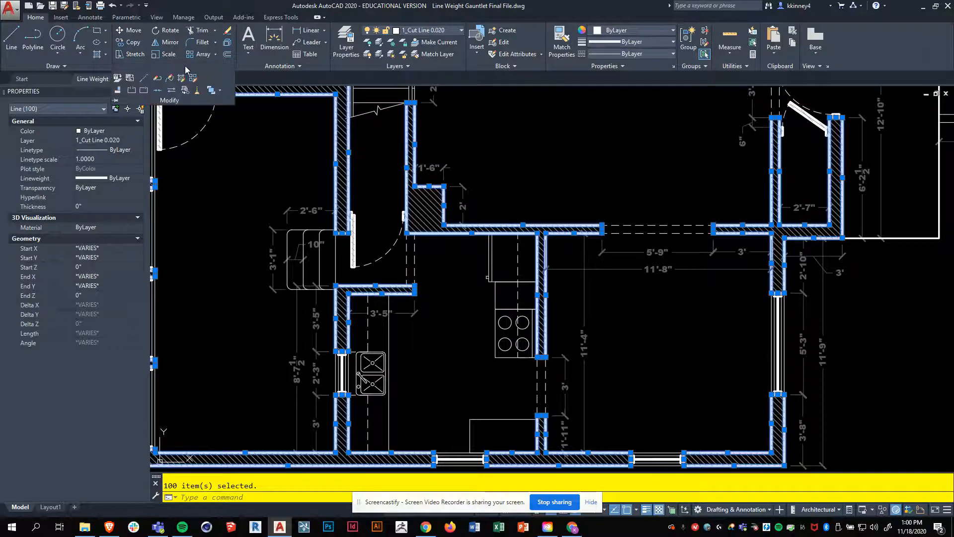
left_click(220, 92)
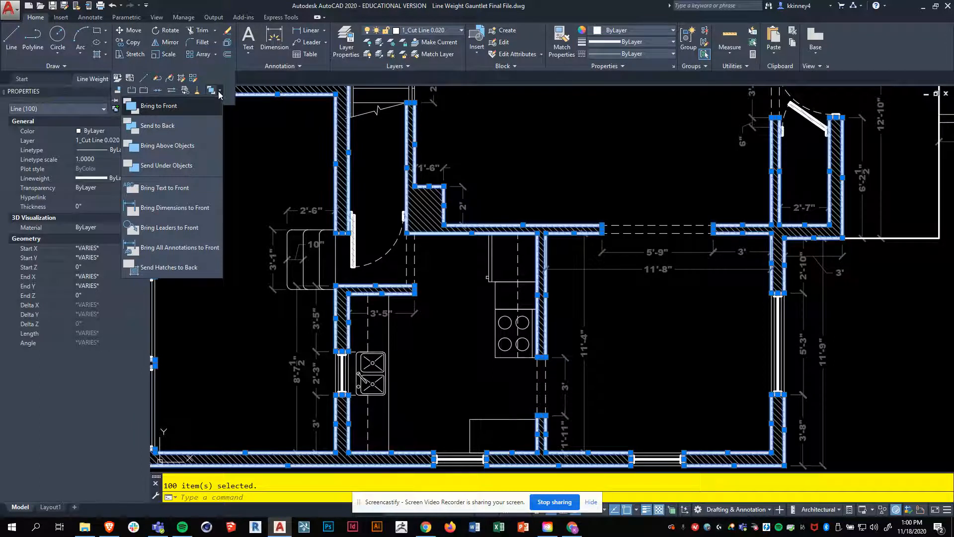
left_click(177, 106)
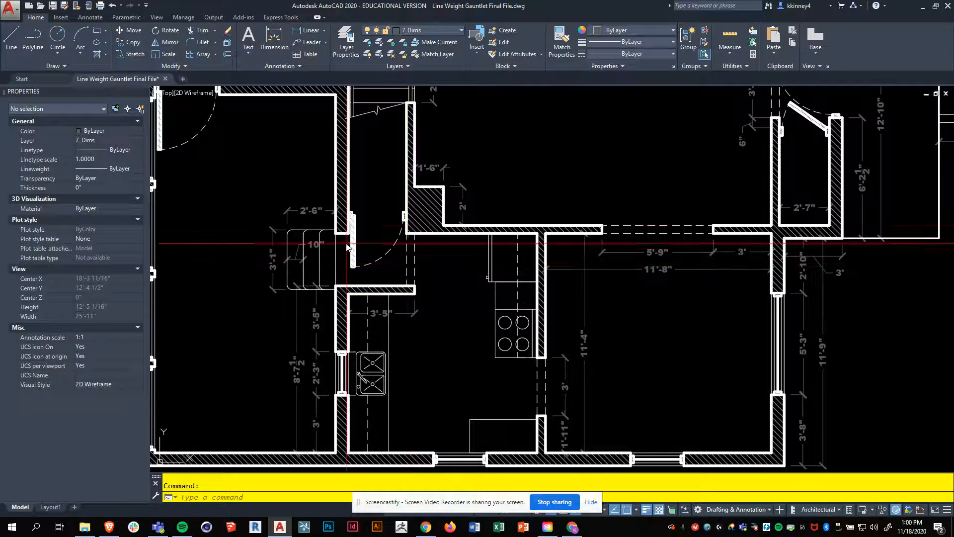
Step: Quick Select every object in the entire drawing whose layer equals 7_Dims
left_click(433, 30)
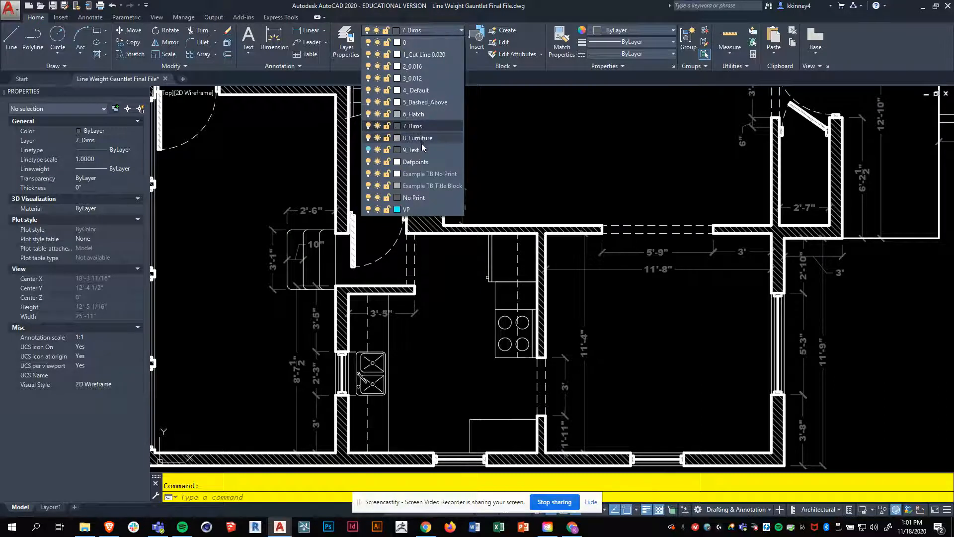
key("Escape")
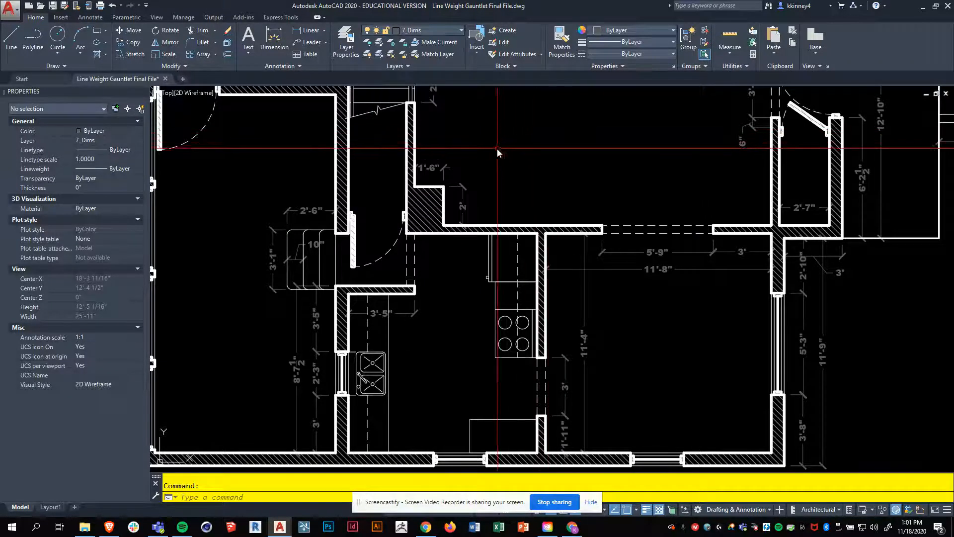
type("qsele")
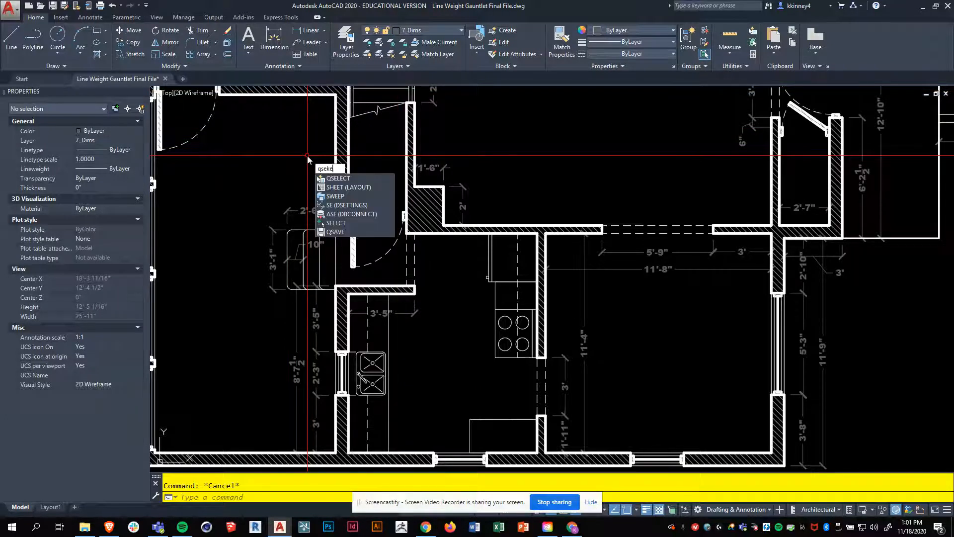
key("BackSpace")
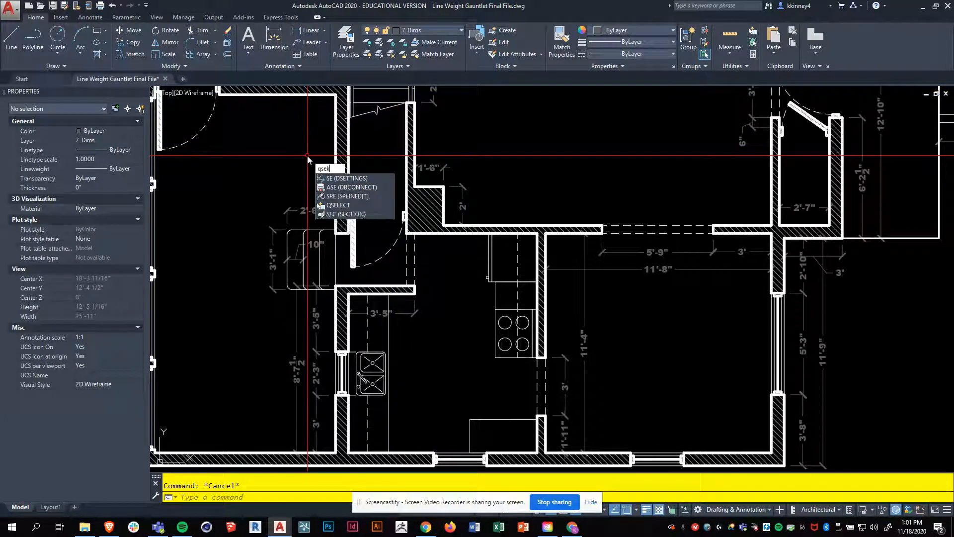
key("BackSpace")
type("l")
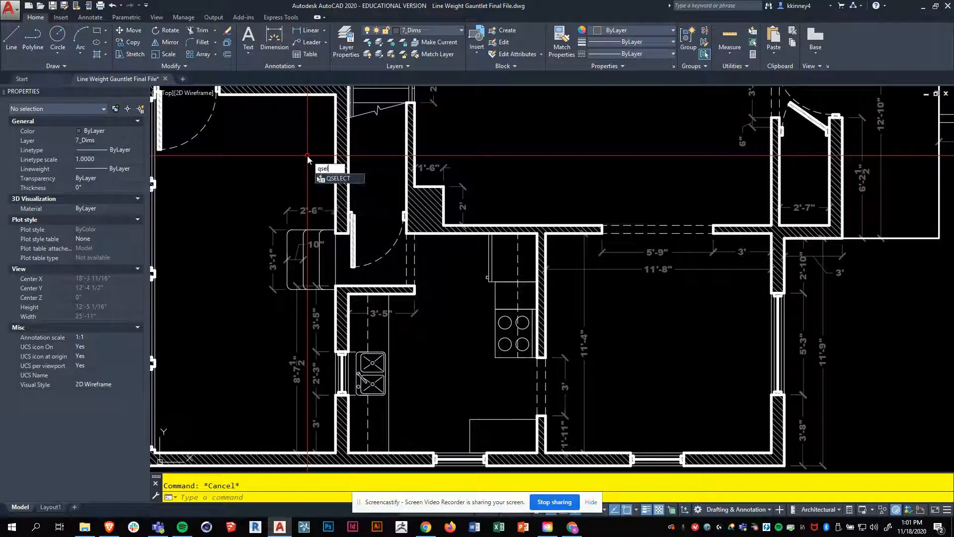
key("Return")
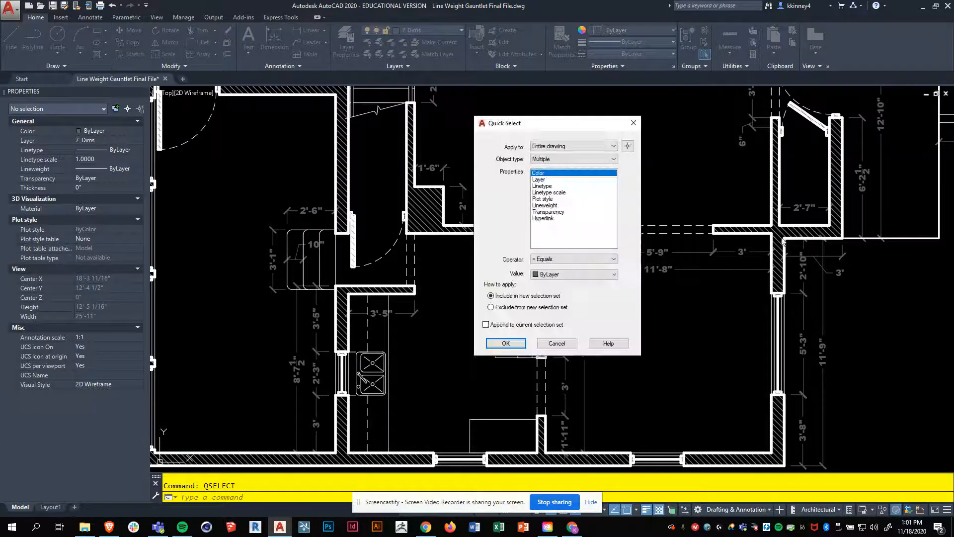
left_click(541, 180)
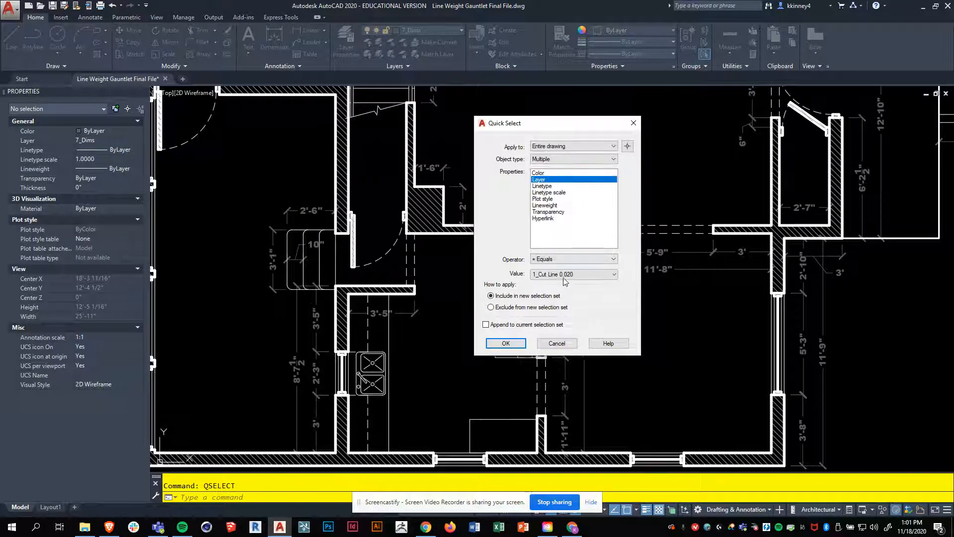
left_click(567, 276)
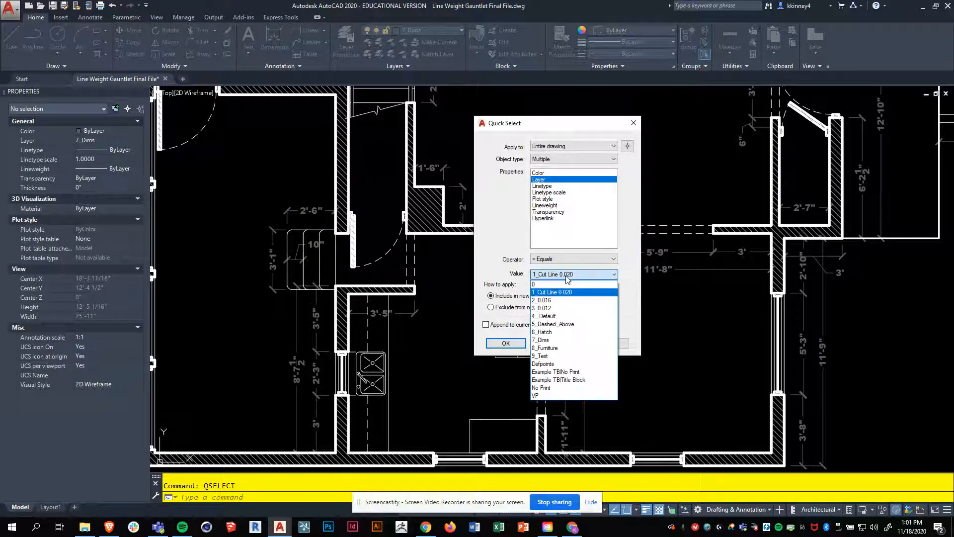
left_click(541, 340)
left_click(496, 344)
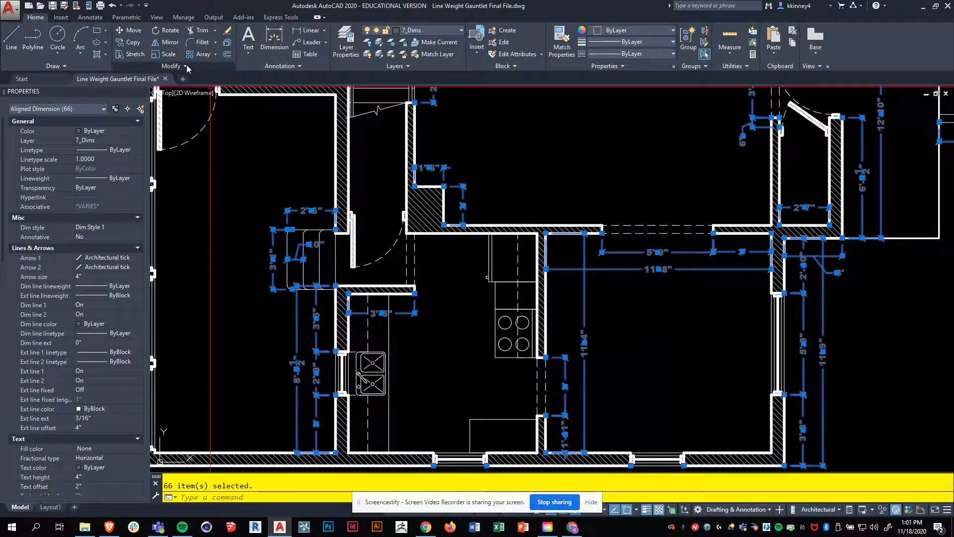
Step: Send the selected dimension objects to the back of the draw order, then clear the selection
left_click(171, 66)
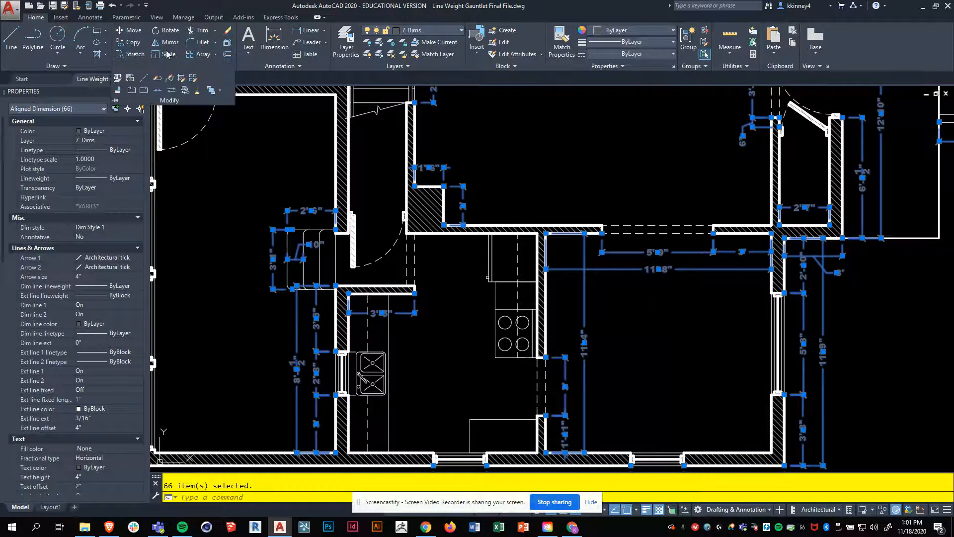
left_click(220, 90)
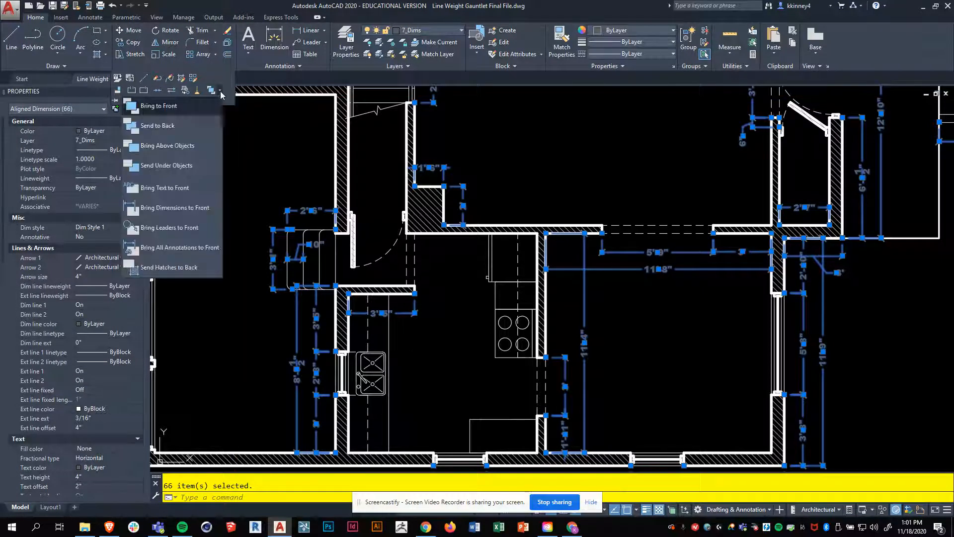
left_click(173, 126)
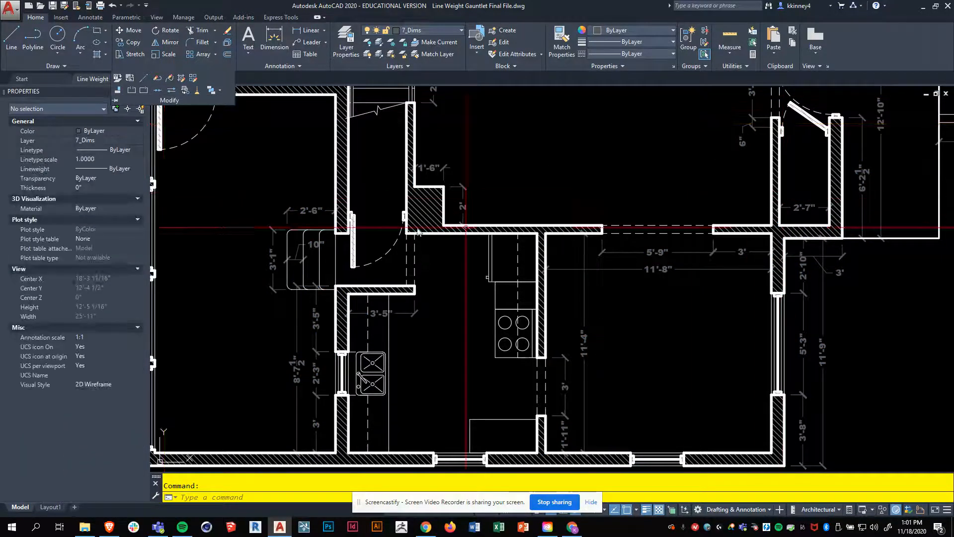
key("Escape")
Step: Quick Select every object in the entire drawing whose layer equals 6_Hatch
scroll(447, 155, "down", 4)
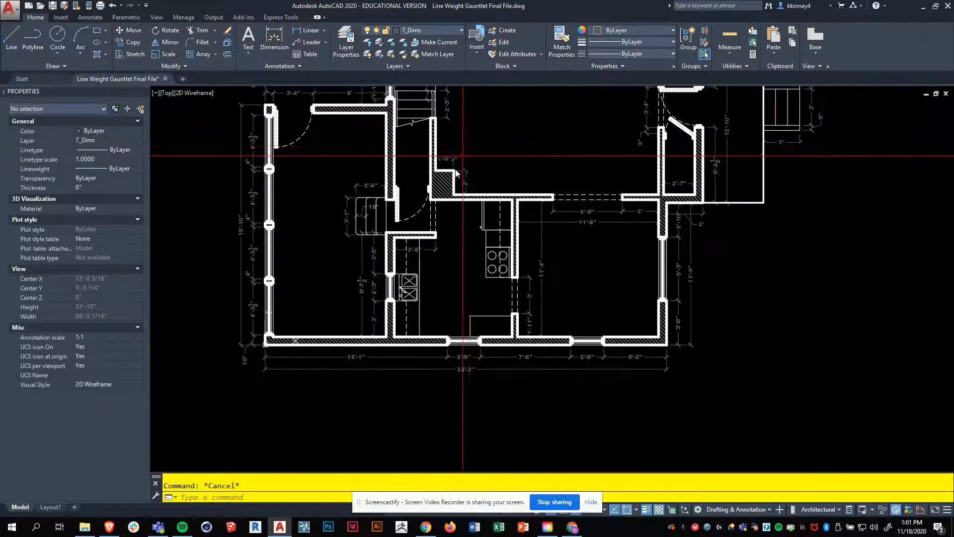
scroll(348, 162, "up", 4)
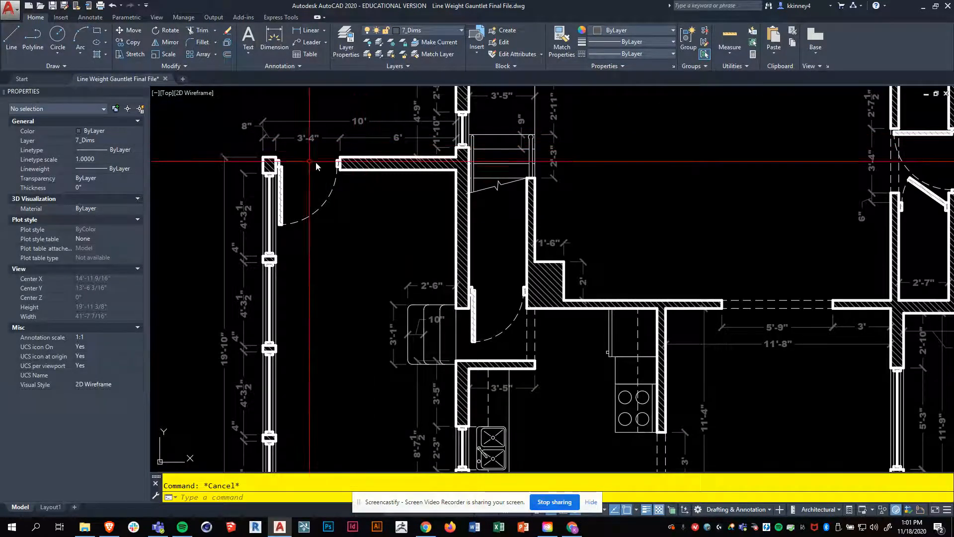
scroll(345, 160, "up", 2)
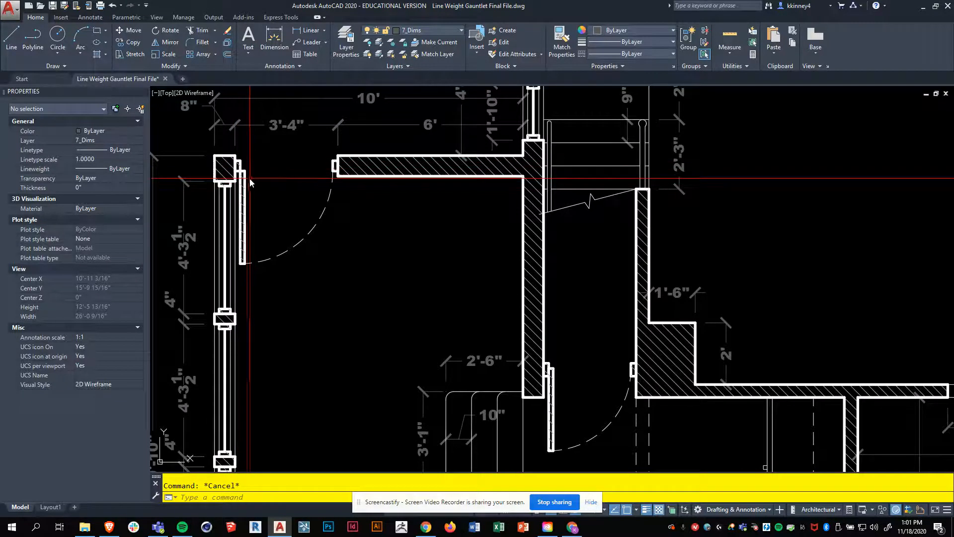
scroll(245, 184, "up", 2)
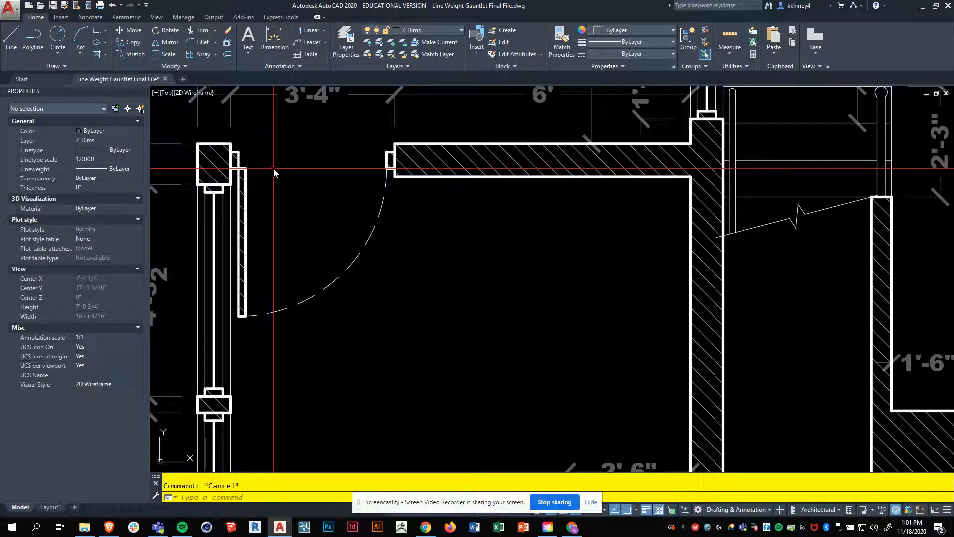
type("qselect")
key("Return")
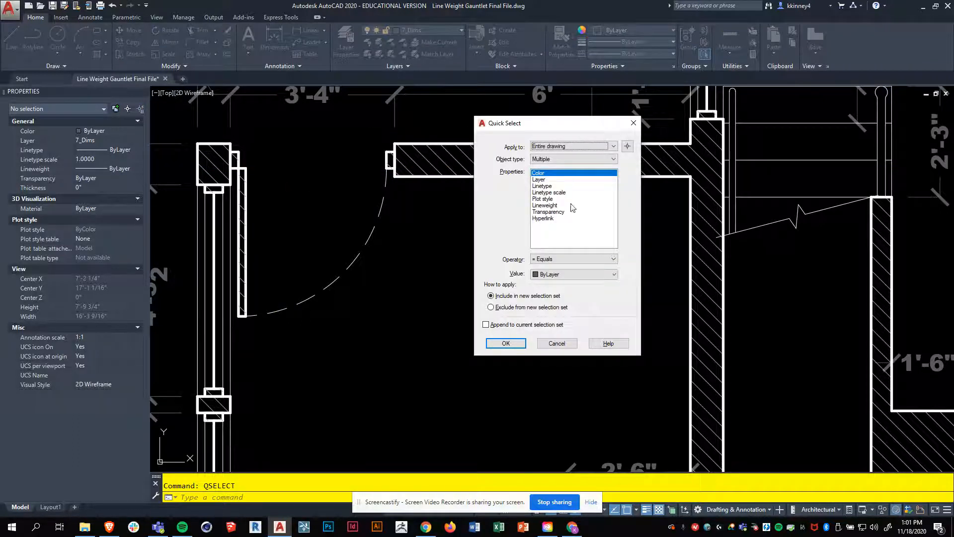
left_click(551, 180)
left_click(563, 273)
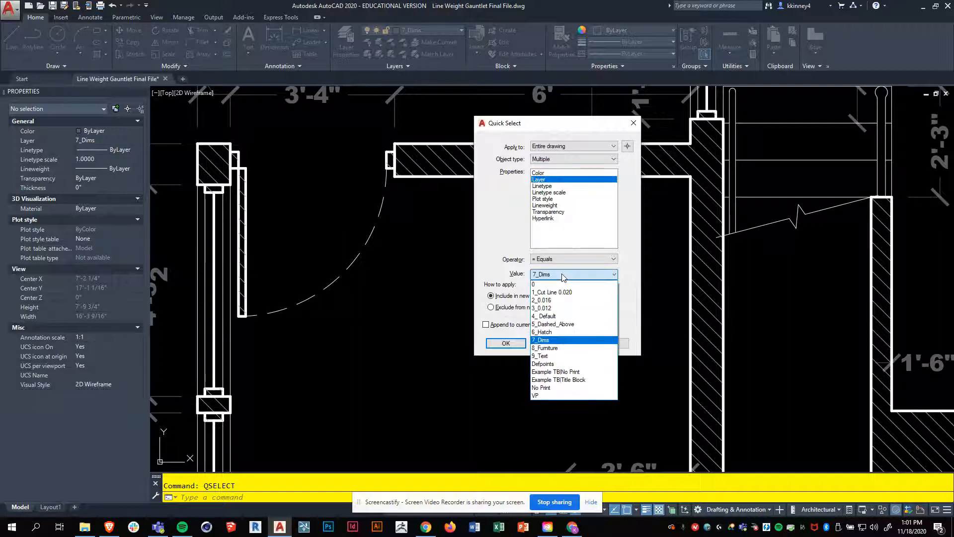
left_click(547, 335)
left_click(503, 344)
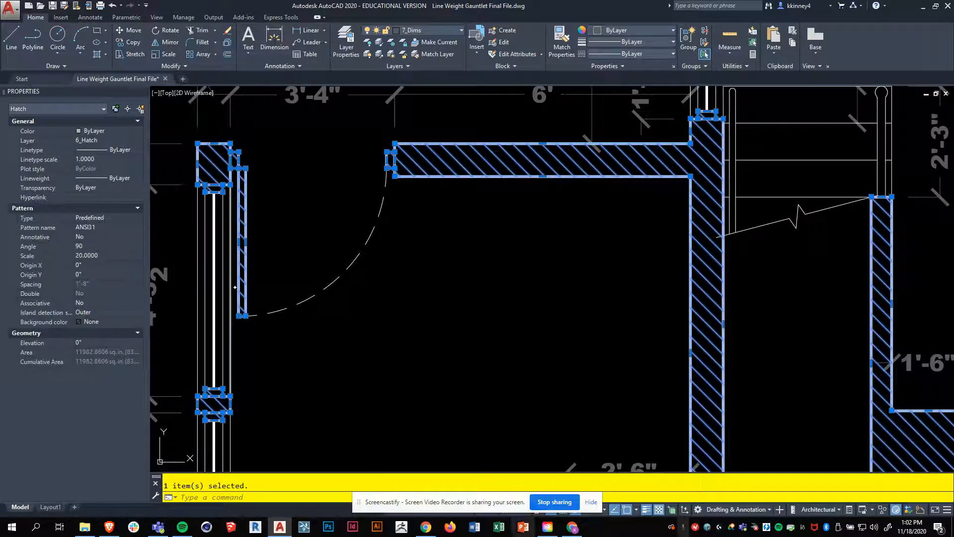
left_click(574, 527)
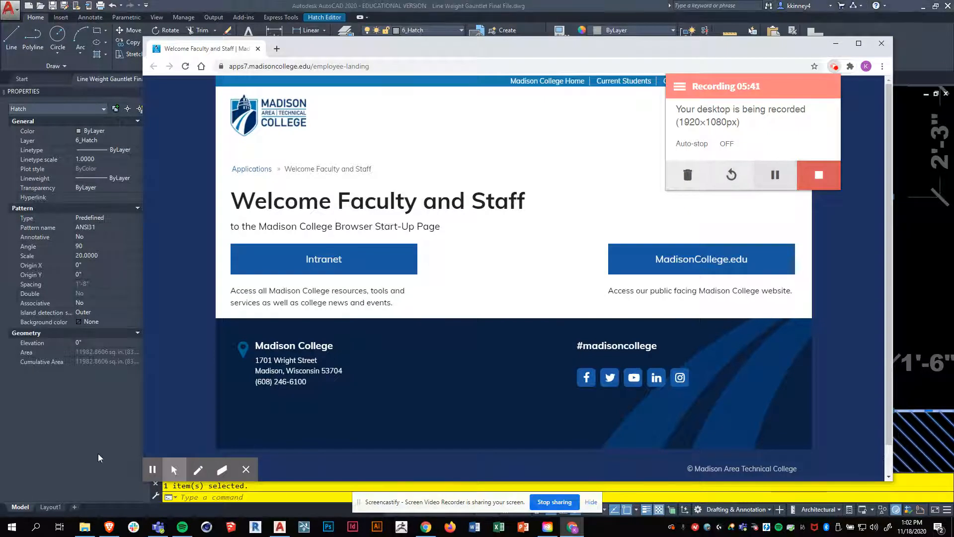
left_click(774, 177)
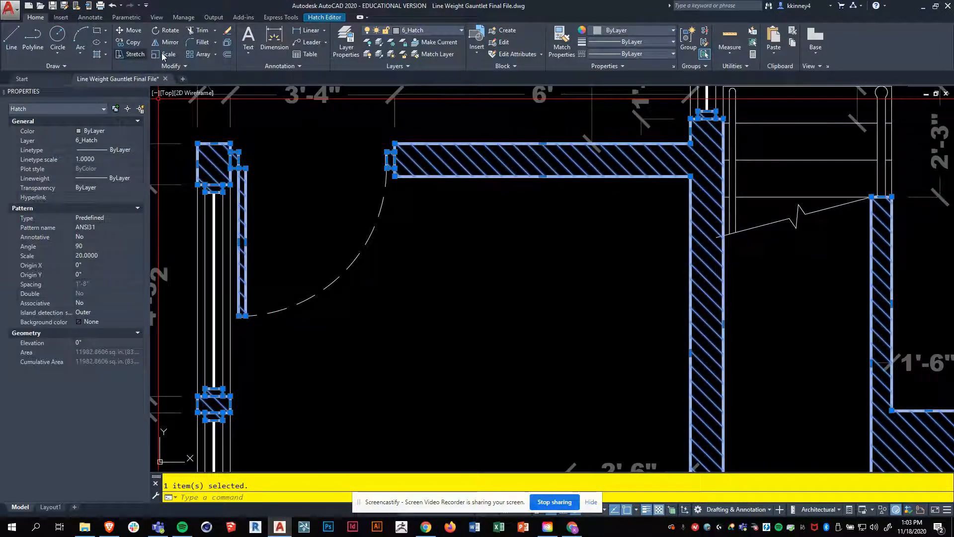
Step: Send the selected wall hatch to the back of the draw order
left_click(173, 66)
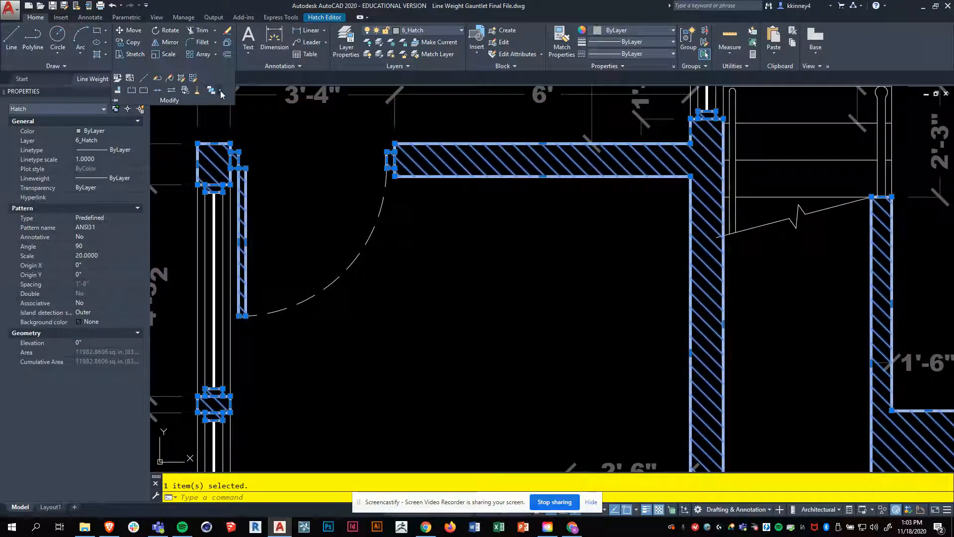
left_click(221, 91)
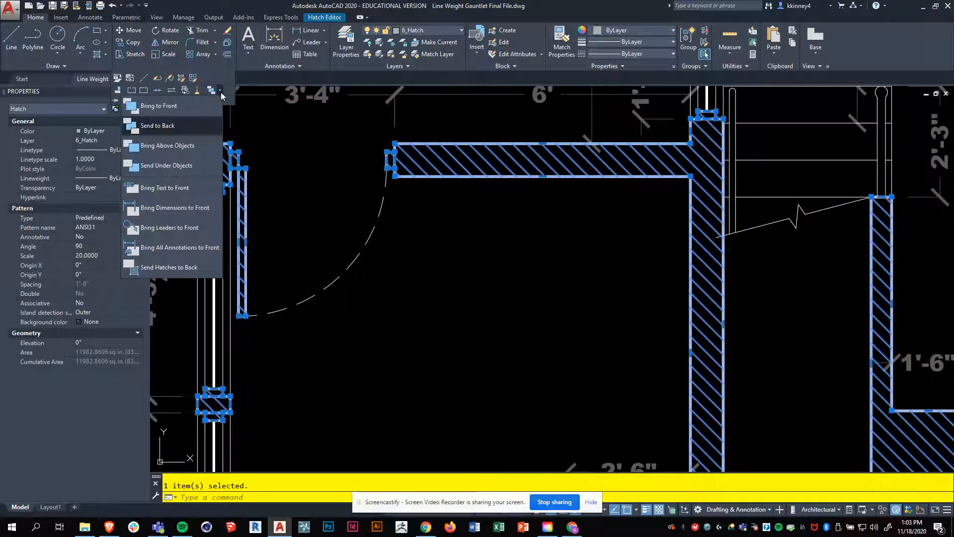
left_click(157, 125)
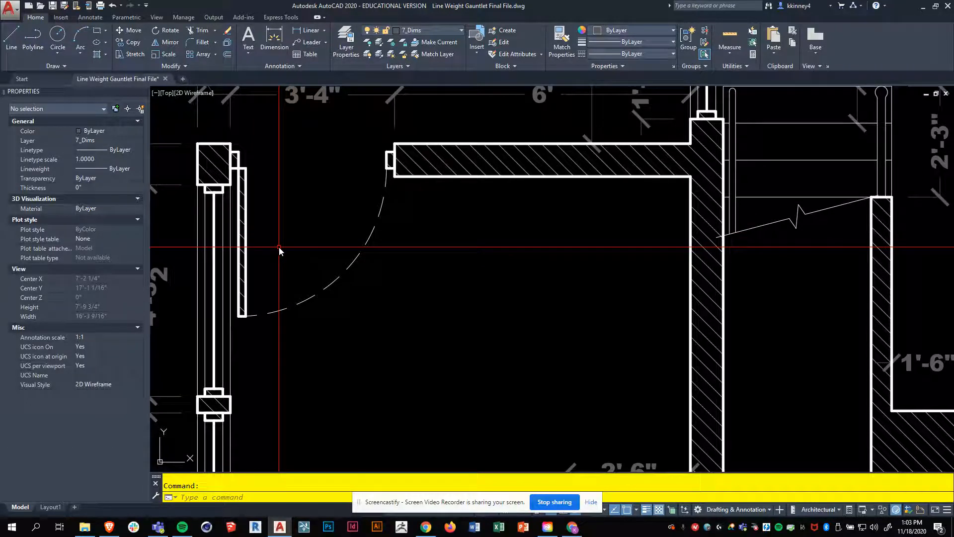
scroll(299, 241, "down", 2)
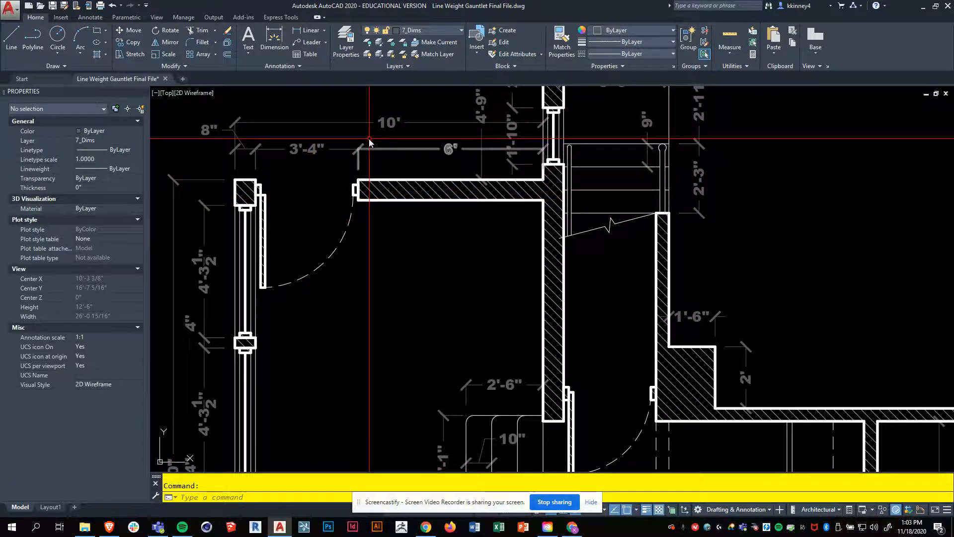
scroll(368, 141, "down", 3)
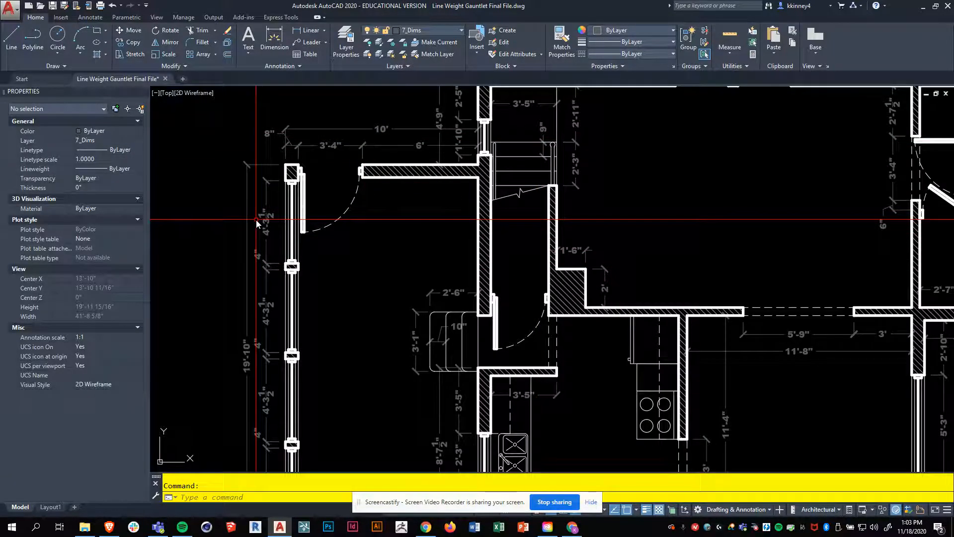